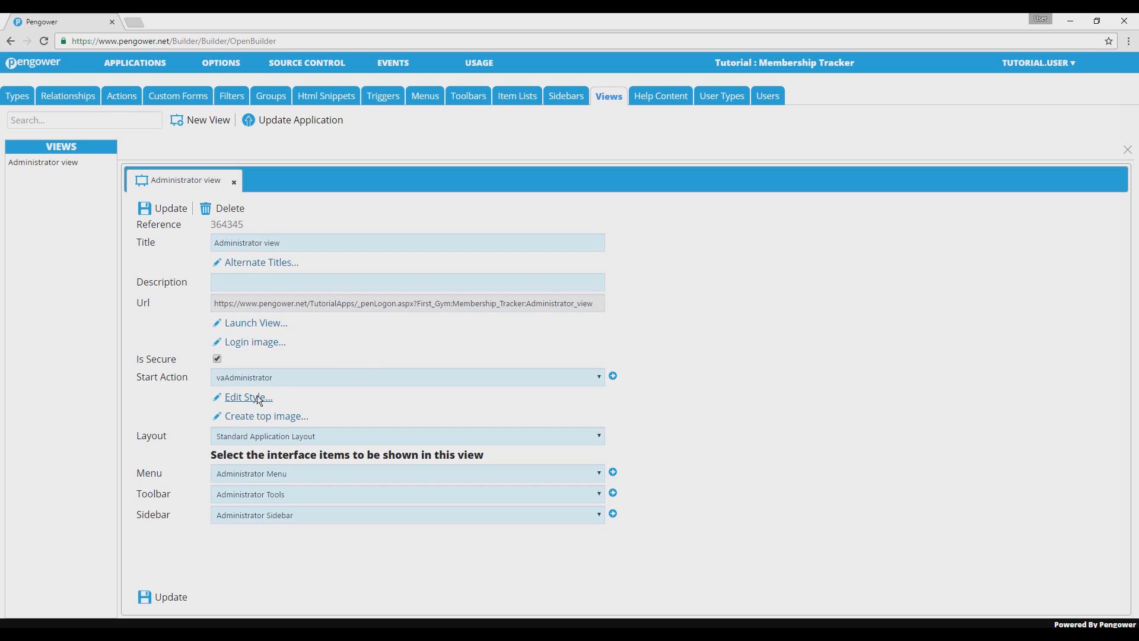
Step: Open the style editor for the Administrator view and look through the available themes
left_click(260, 400)
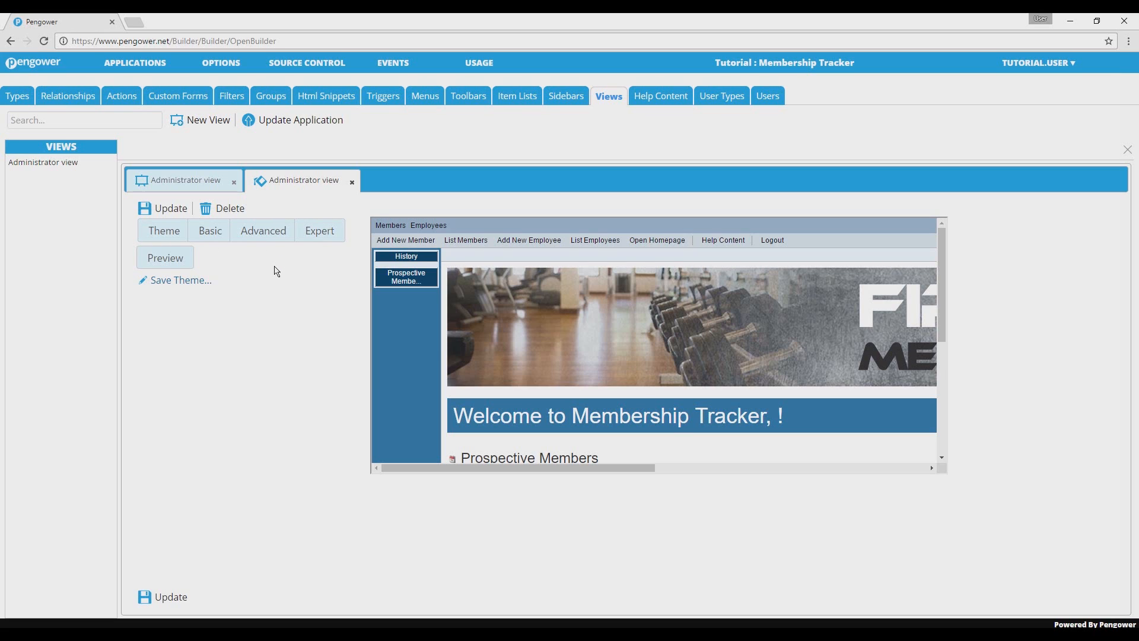
left_click(179, 241)
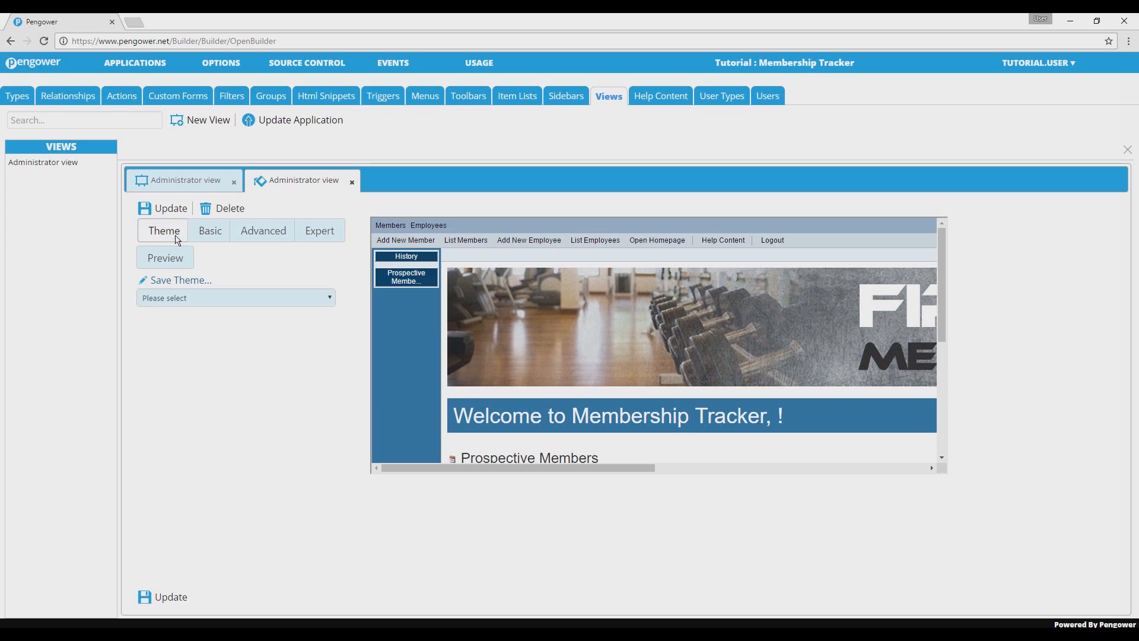
left_click(239, 299)
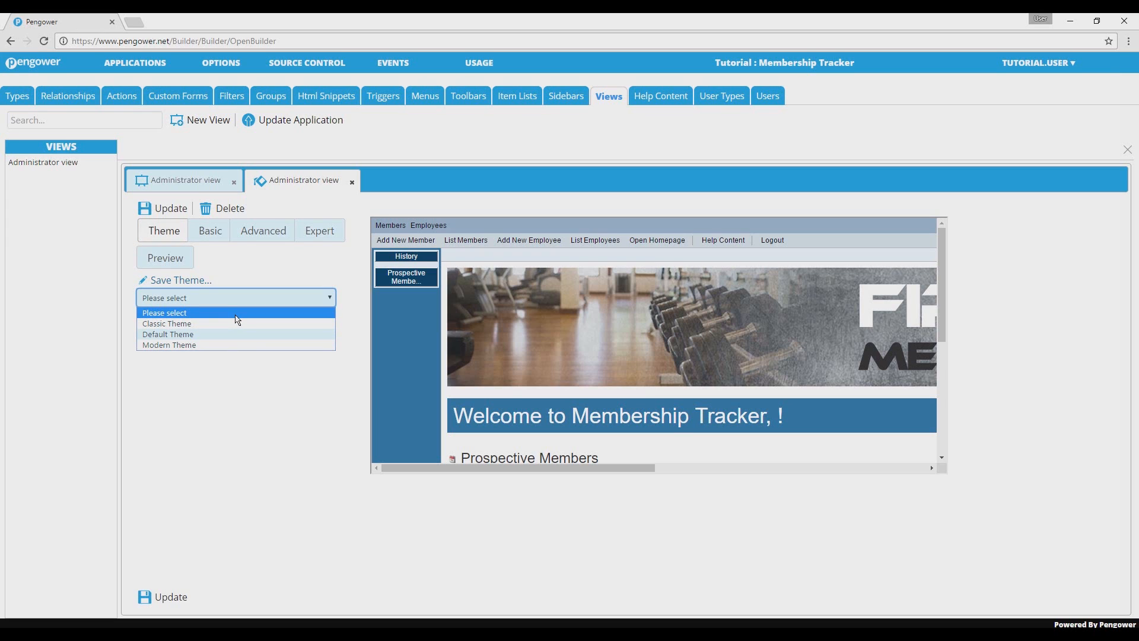
left_click(258, 273)
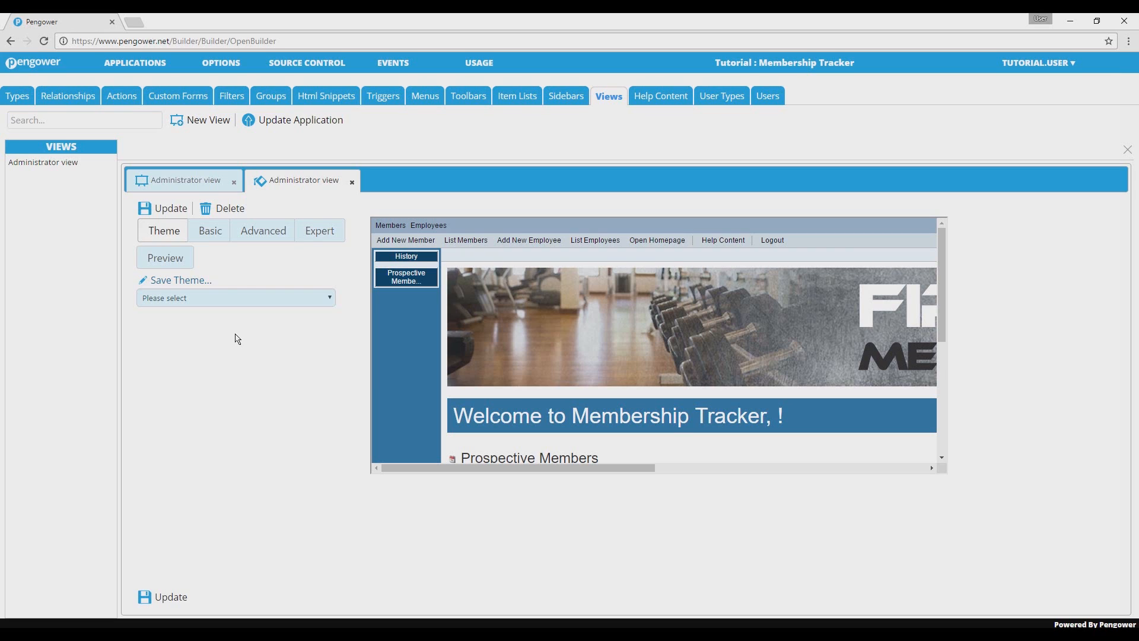
Step: Set the Top colour in the basic style settings to red
left_click(210, 232)
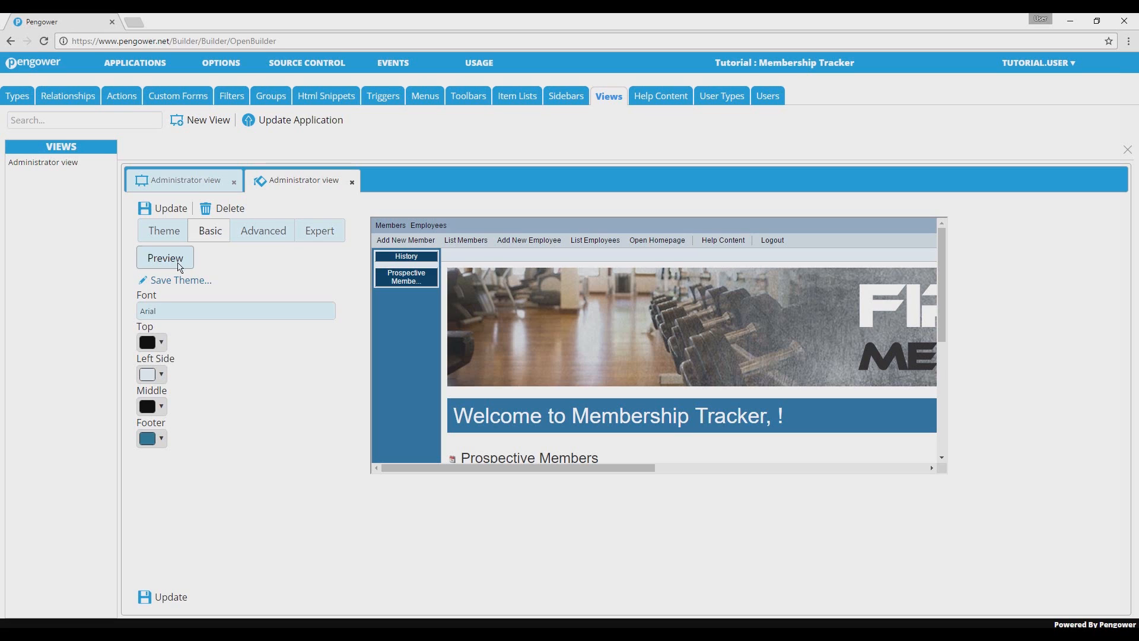
left_click(184, 318)
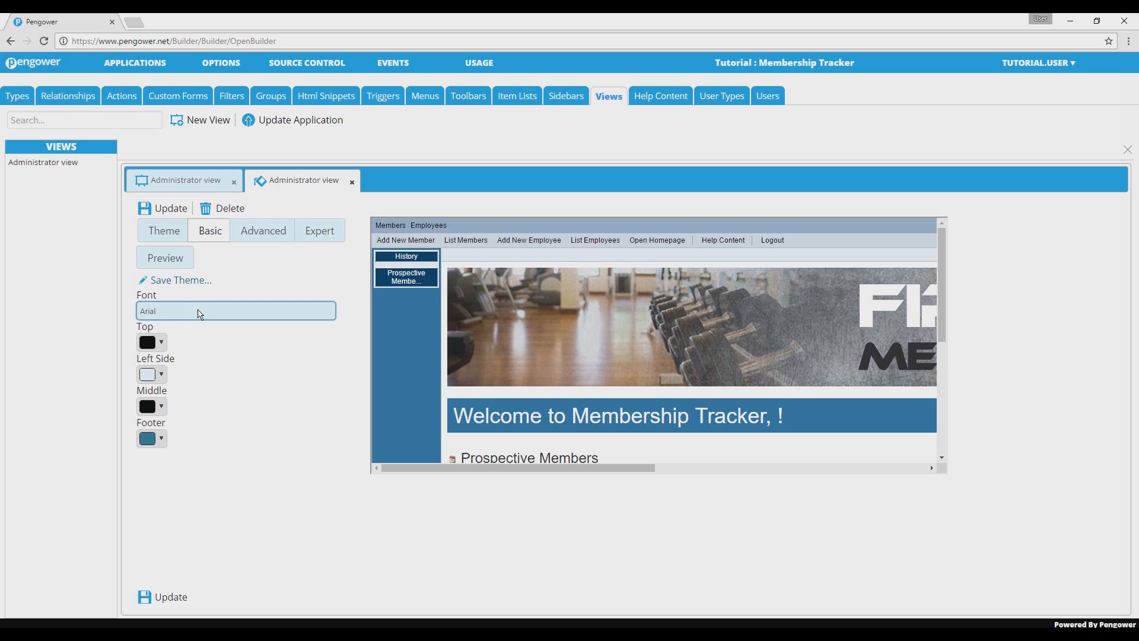
left_click(216, 340)
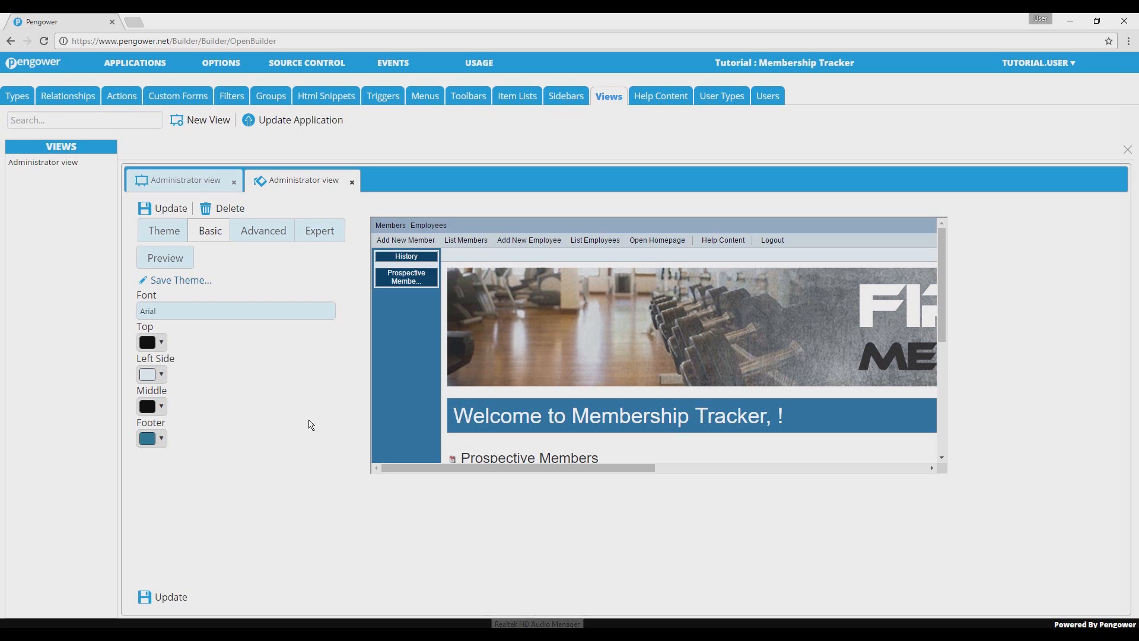
left_click(164, 344)
left_click_drag(202, 370, 202, 373)
left_click(231, 468)
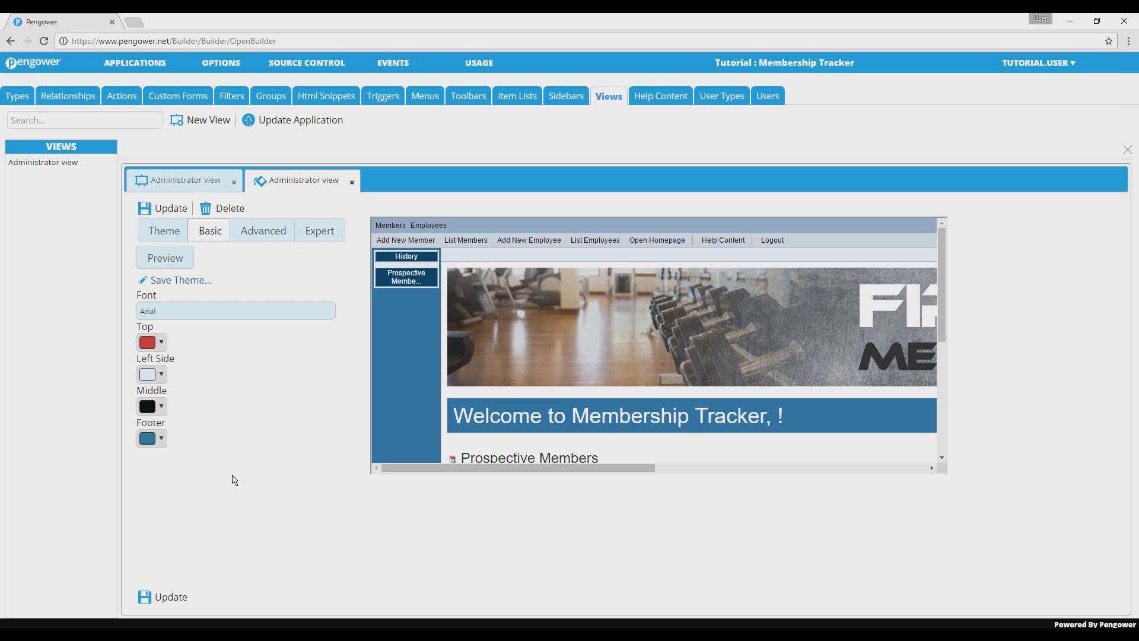
Step: Preview and save the view's style change, and update the application with it
left_click(183, 264)
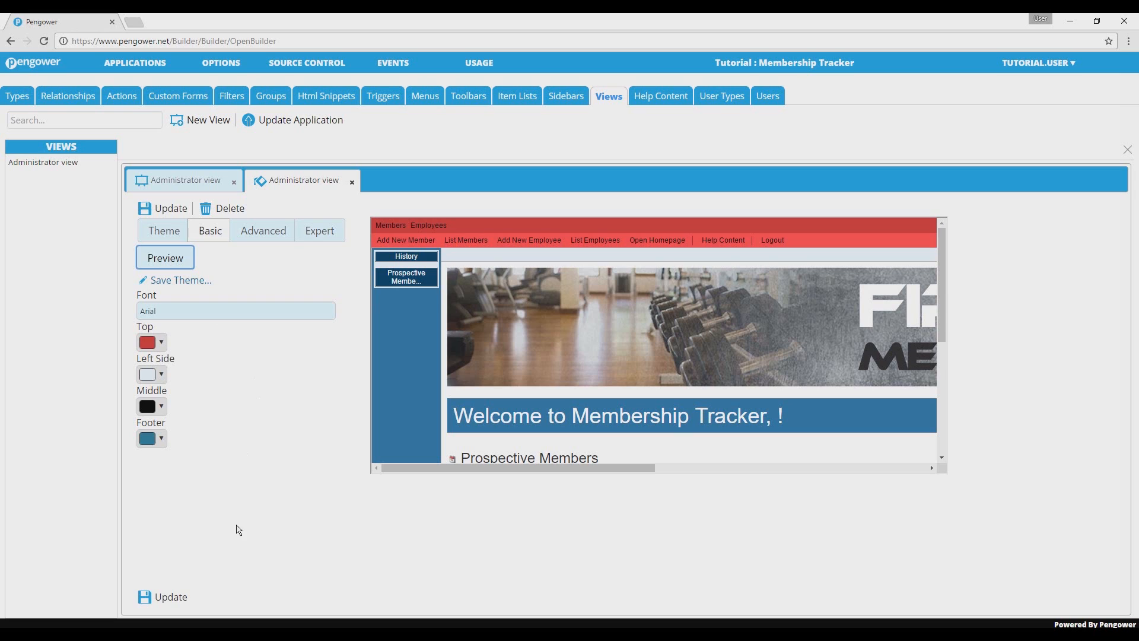
left_click(179, 598)
left_click(306, 118)
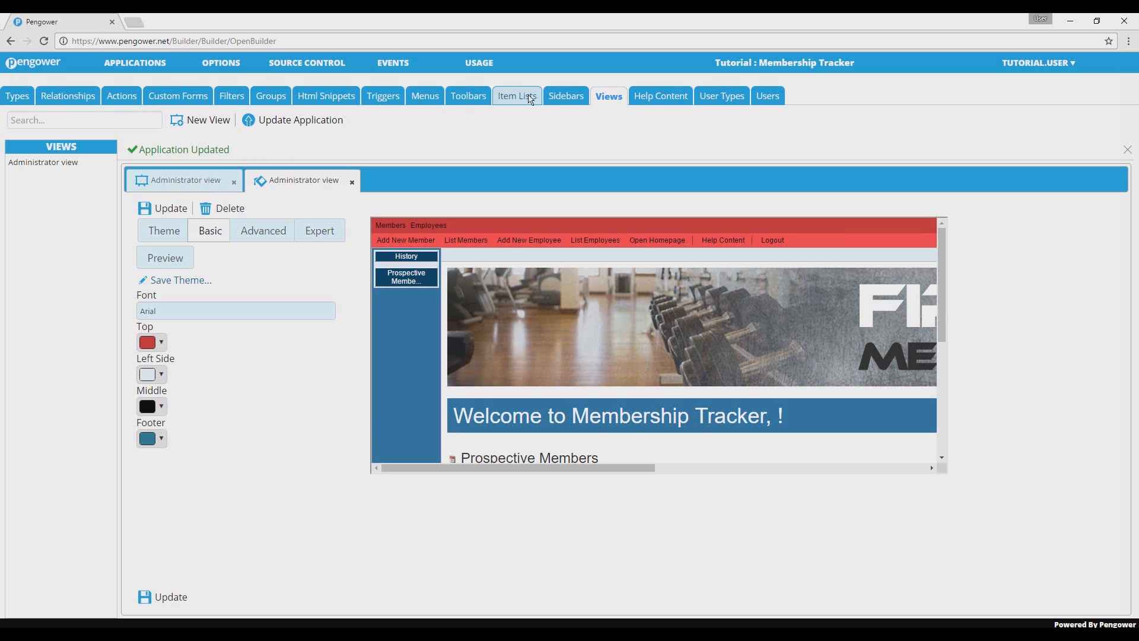
Step: Launch the Administrator view and log in with the username administrator and the account password
left_click(202, 180)
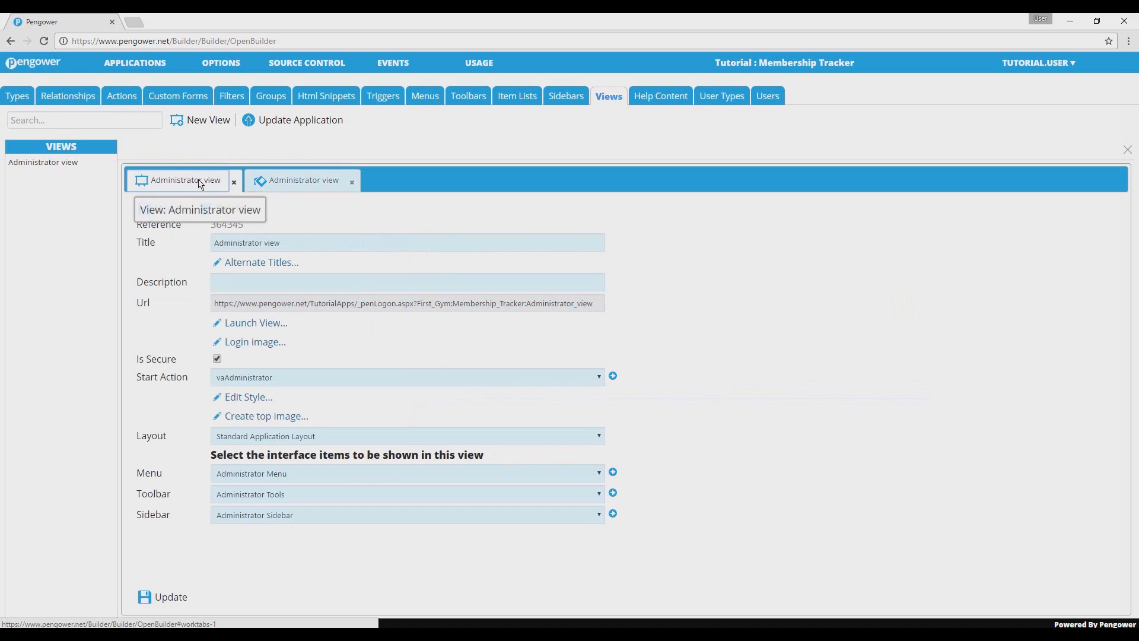
left_click(233, 326)
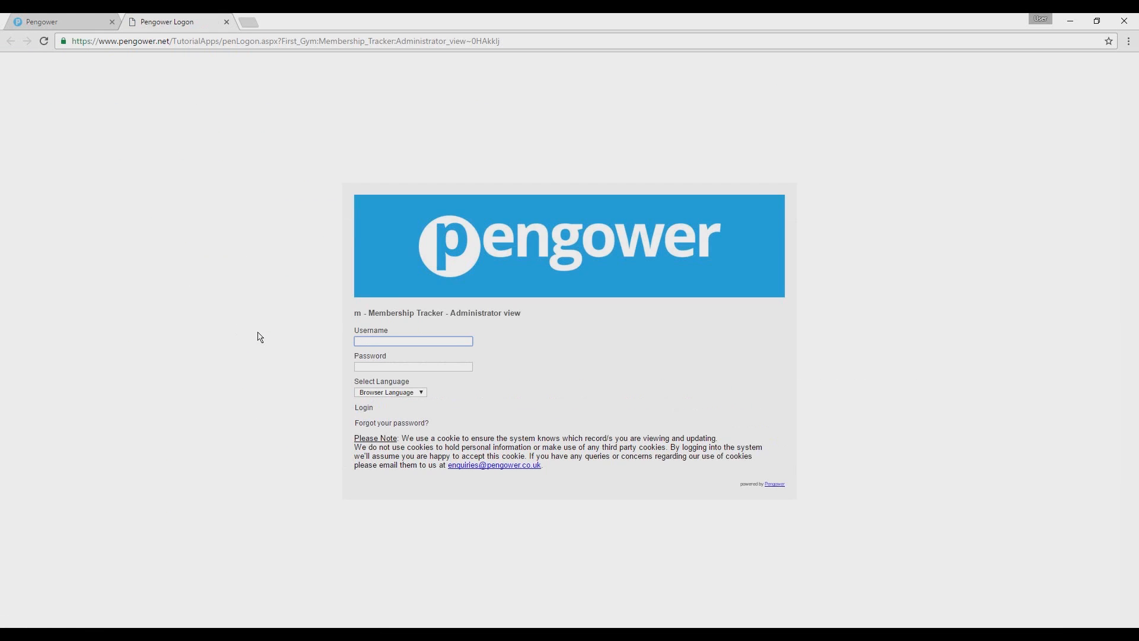
type("administrator")
key("Tab")
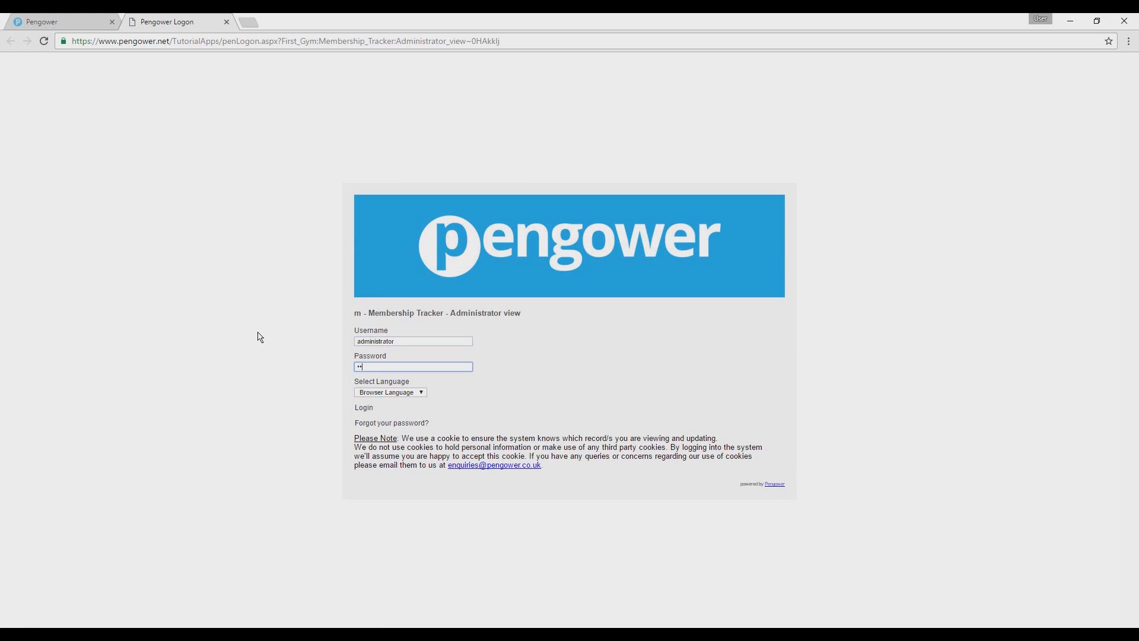
key("Return")
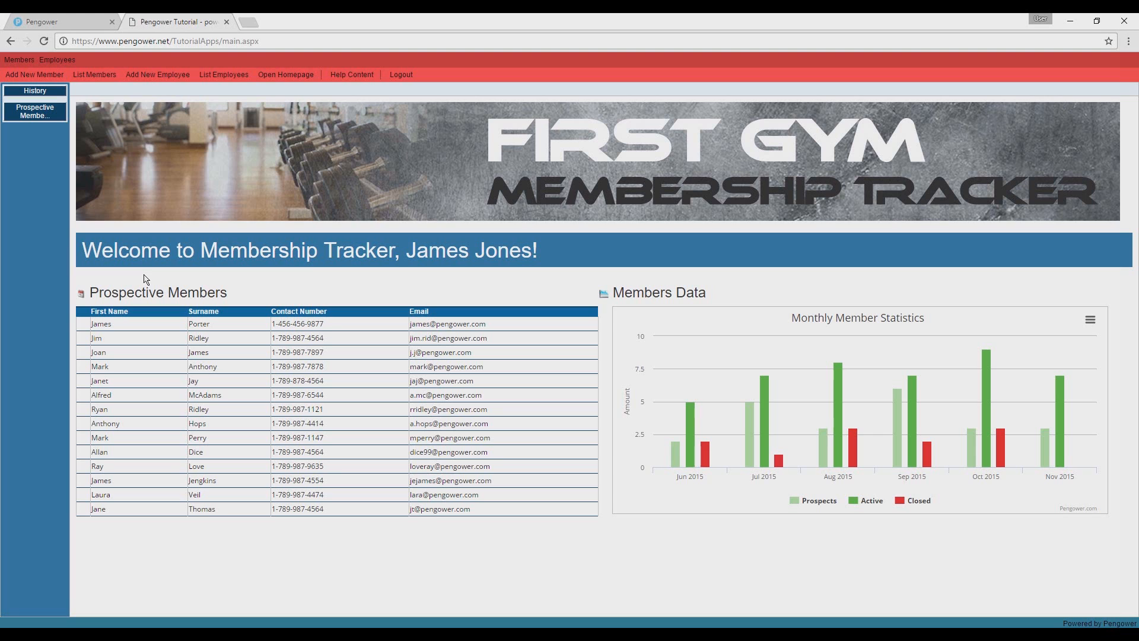
Step: Return to the Administrator view's style editor in the builder and view the elements available in the advanced settings
left_click(71, 26)
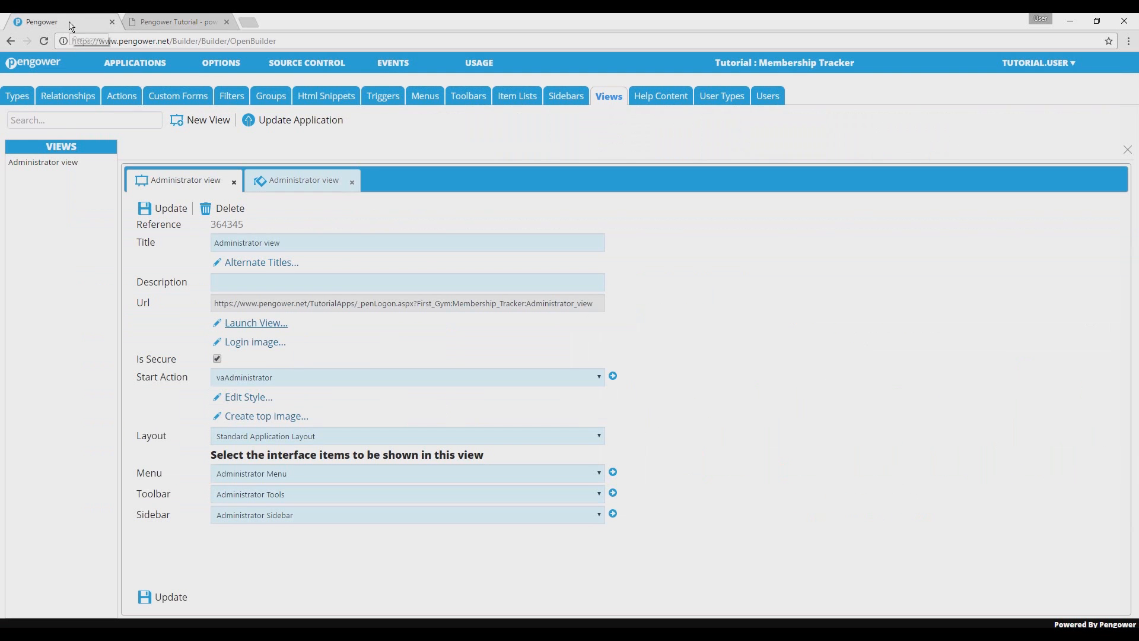
left_click(276, 185)
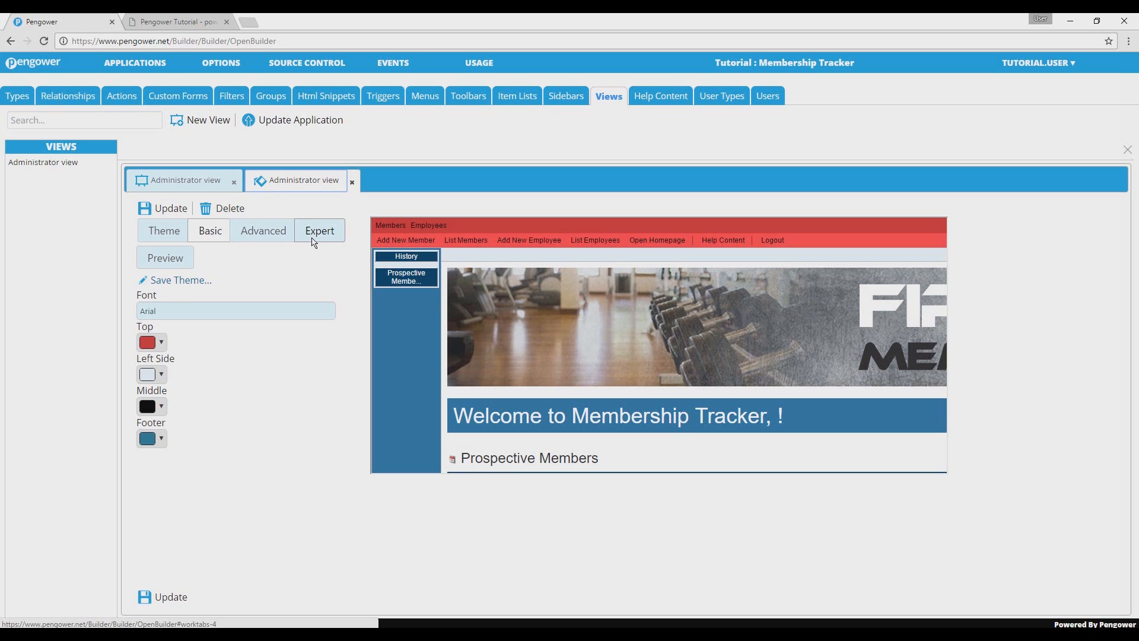
left_click(280, 236)
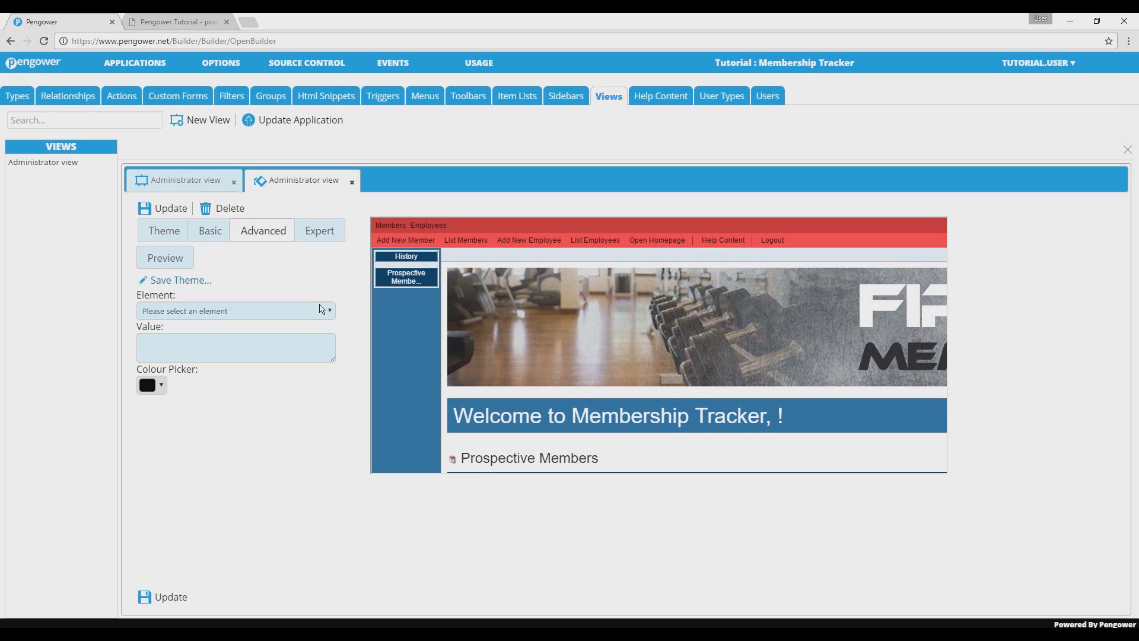
left_click(321, 313)
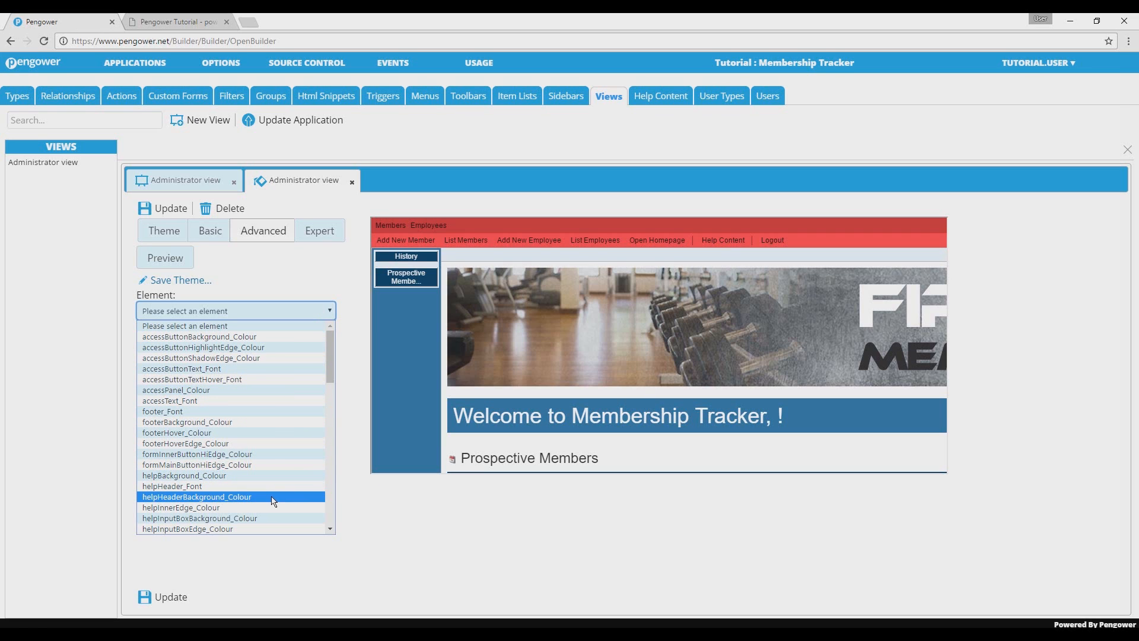
left_click(335, 276)
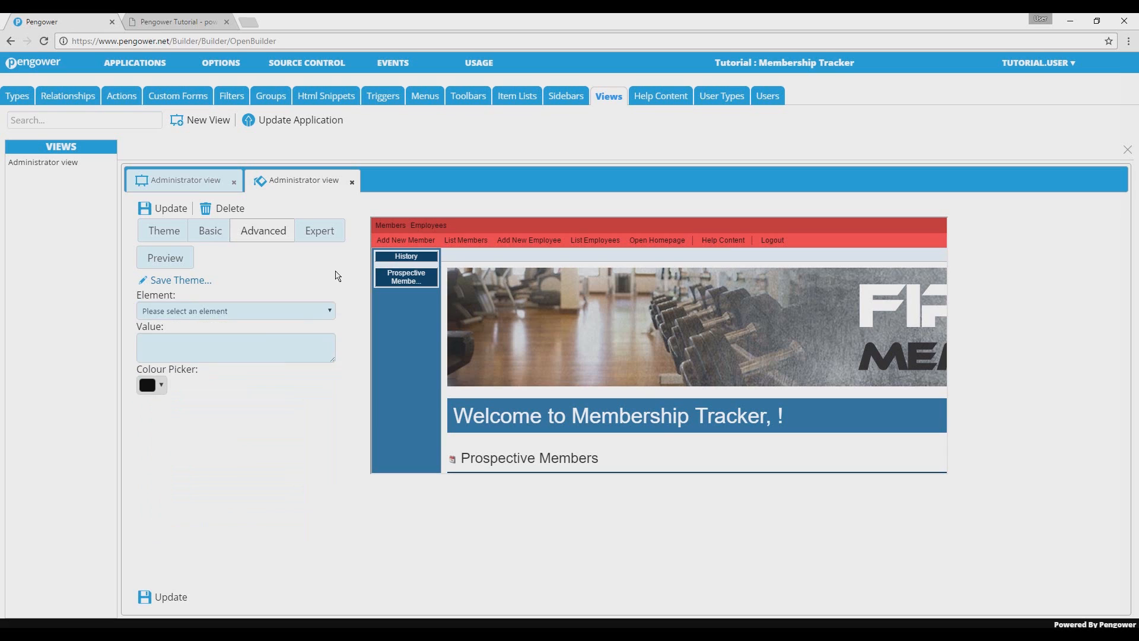
Step: Look up the hex code of a muted red in the advanced colour picker, closing it without applying the colour
left_click(304, 358)
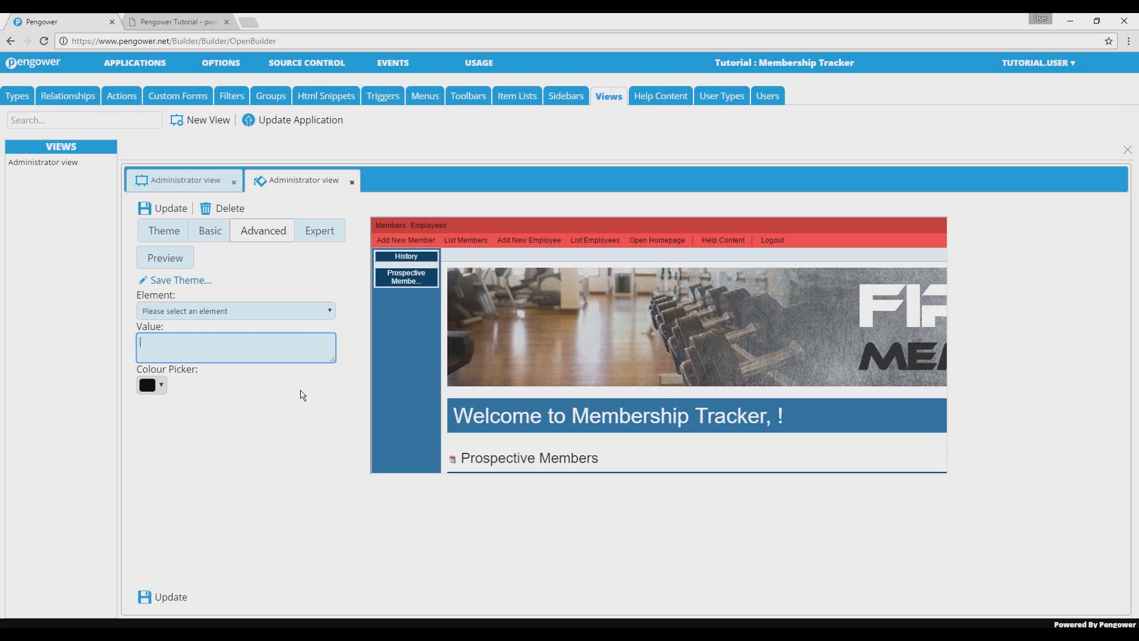
left_click(166, 393)
left_click(197, 430)
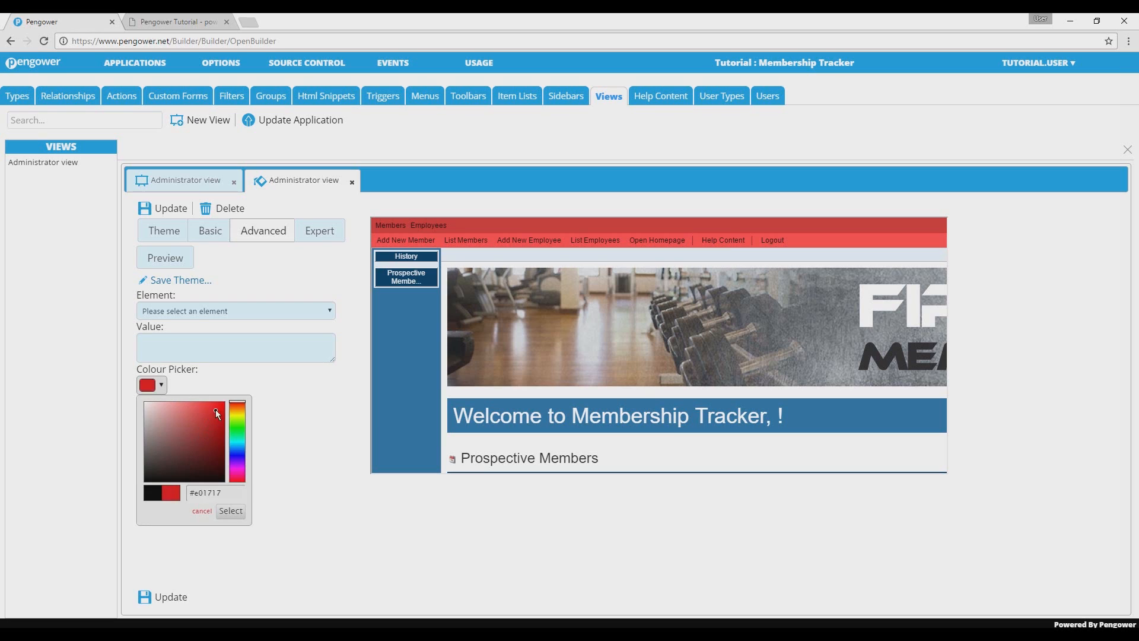
left_click(191, 415)
left_click_drag(220, 493, 183, 494)
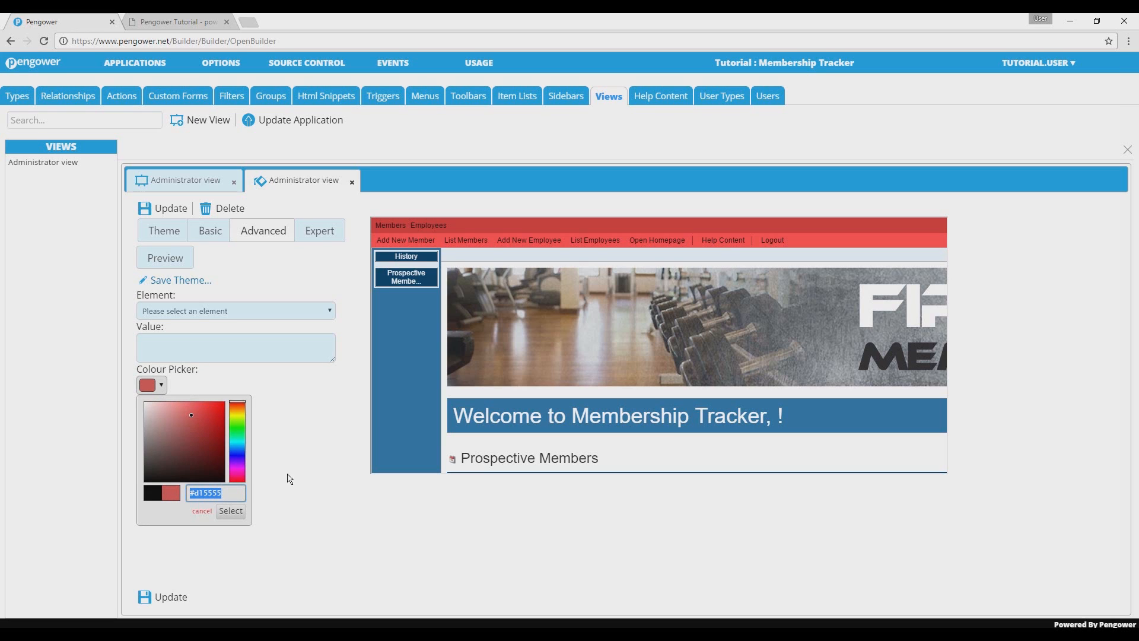
left_click(328, 445)
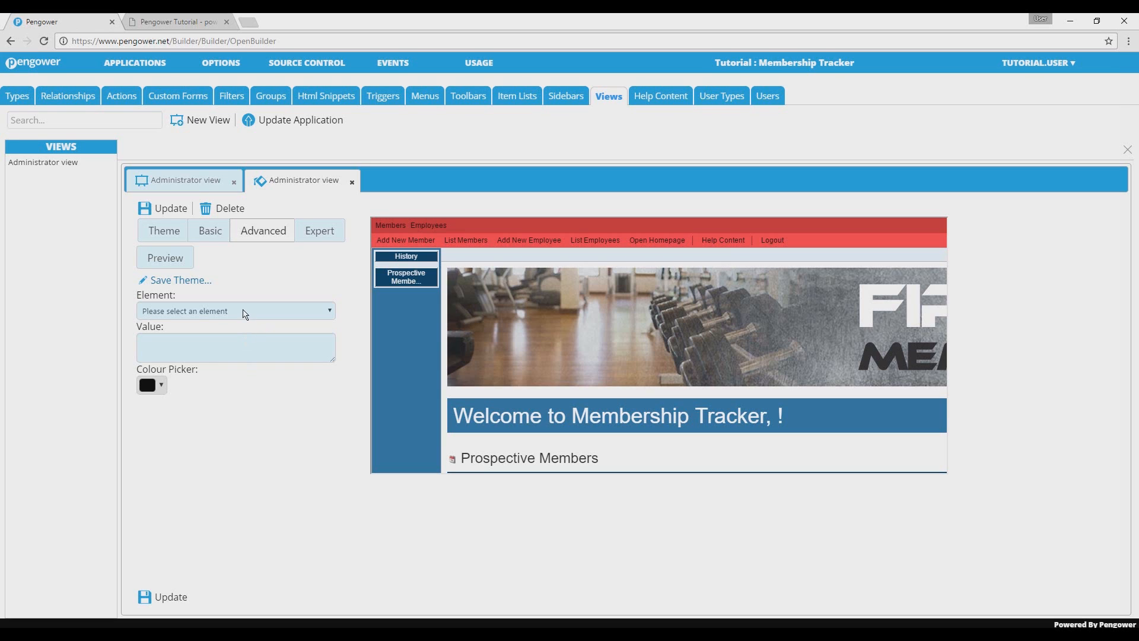
Step: Set the font family of the toolButton_Font element to Times New Roman in the advanced style settings
left_click(245, 312)
left_click_drag(331, 346, 327, 446)
left_click(189, 511)
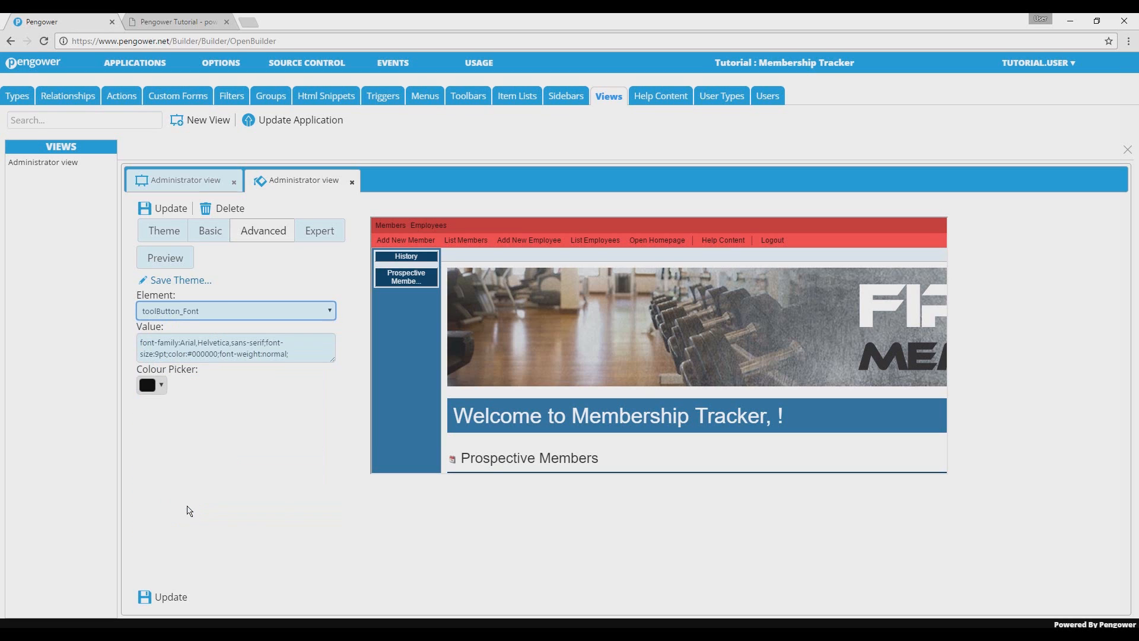
left_click(190, 356)
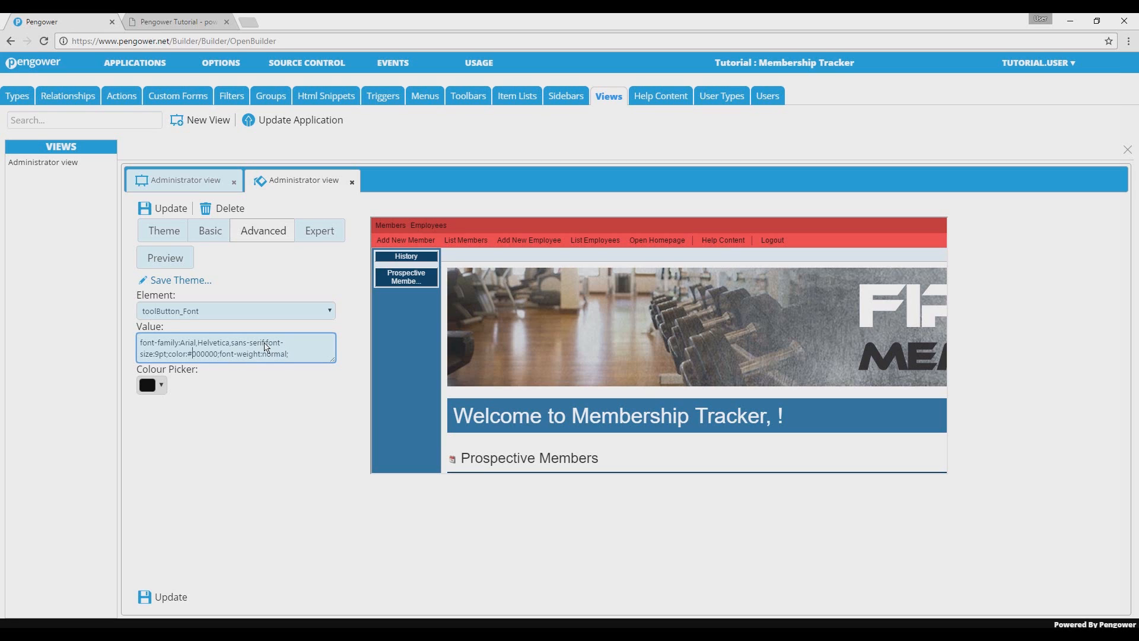
left_click(265, 344)
left_click_drag(264, 344, 181, 343)
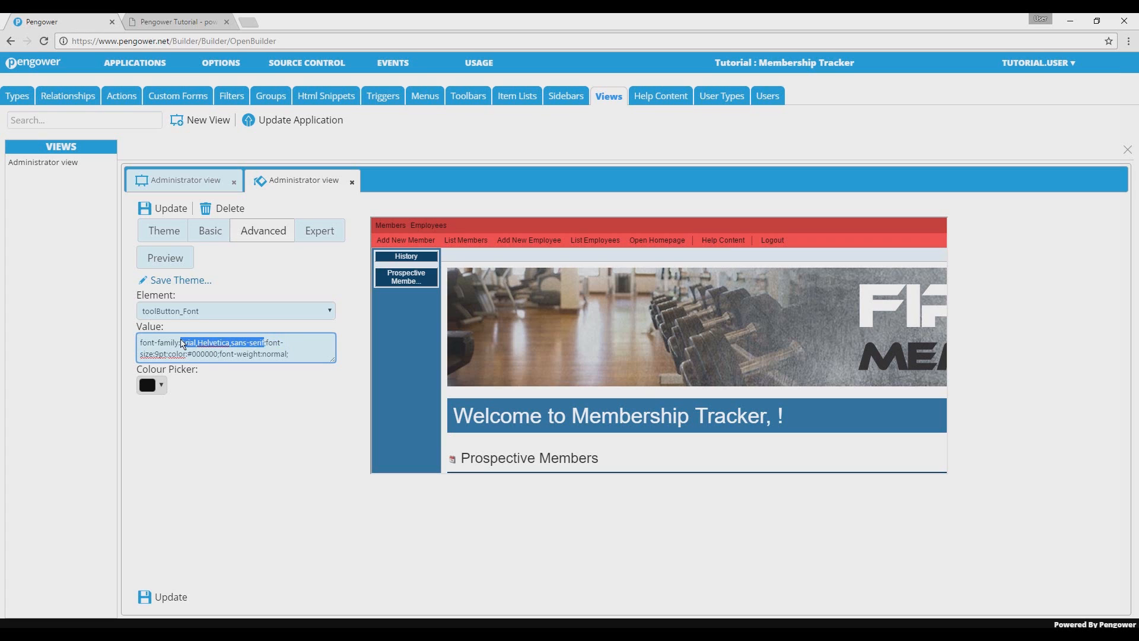
type("mes New ")
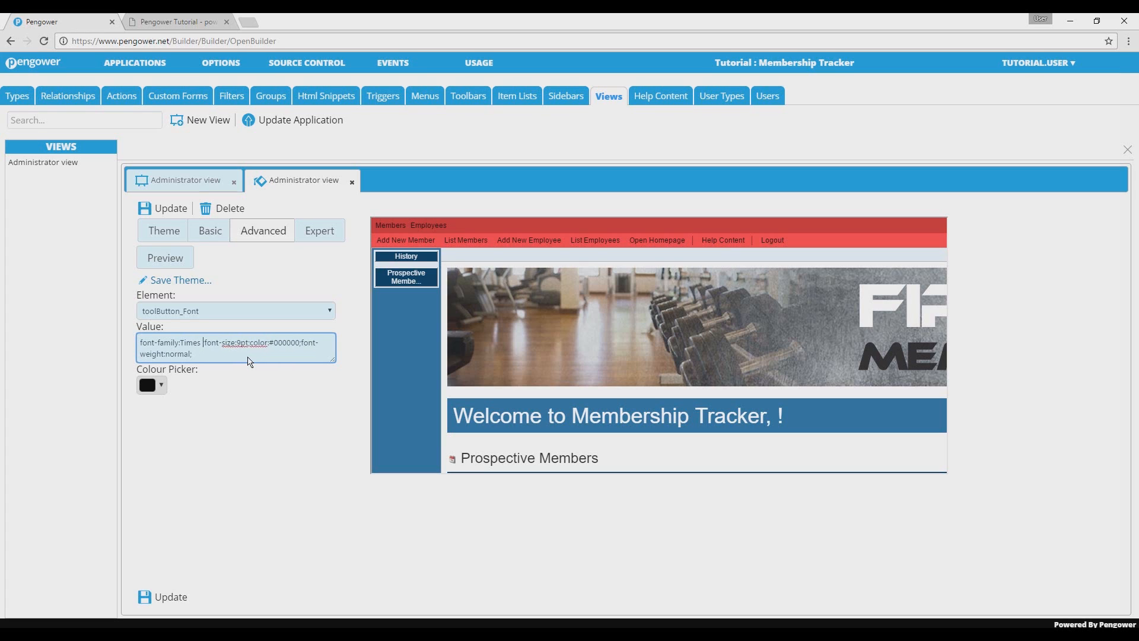
type("Roman;")
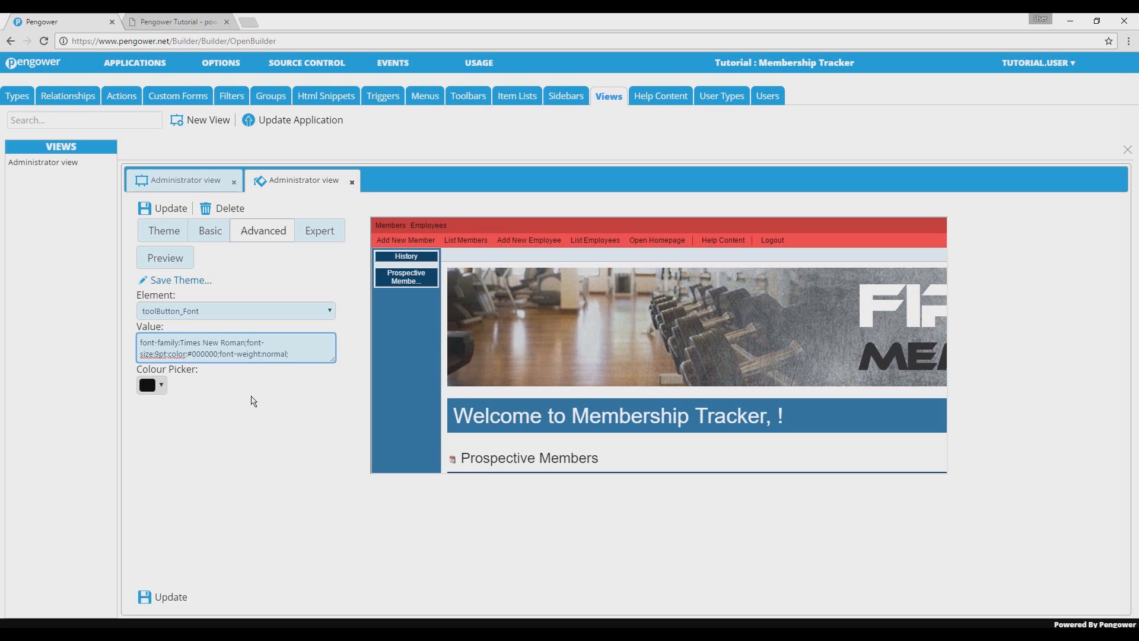
Step: Preview the toolbar font change and save the view style
left_click(170, 259)
left_click(171, 260)
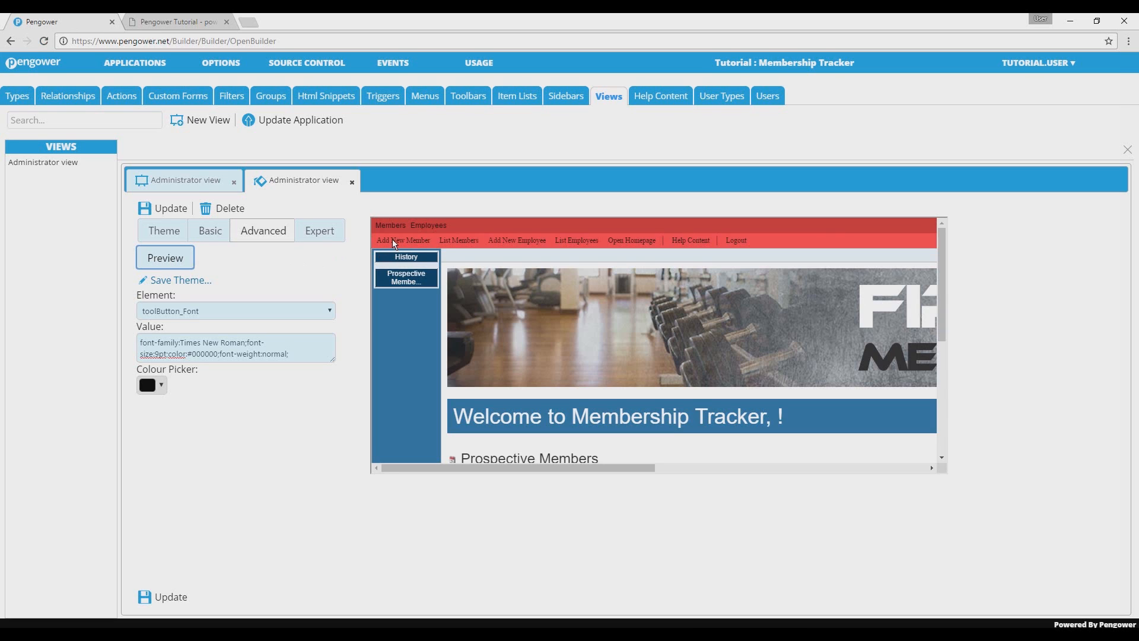
left_click(174, 602)
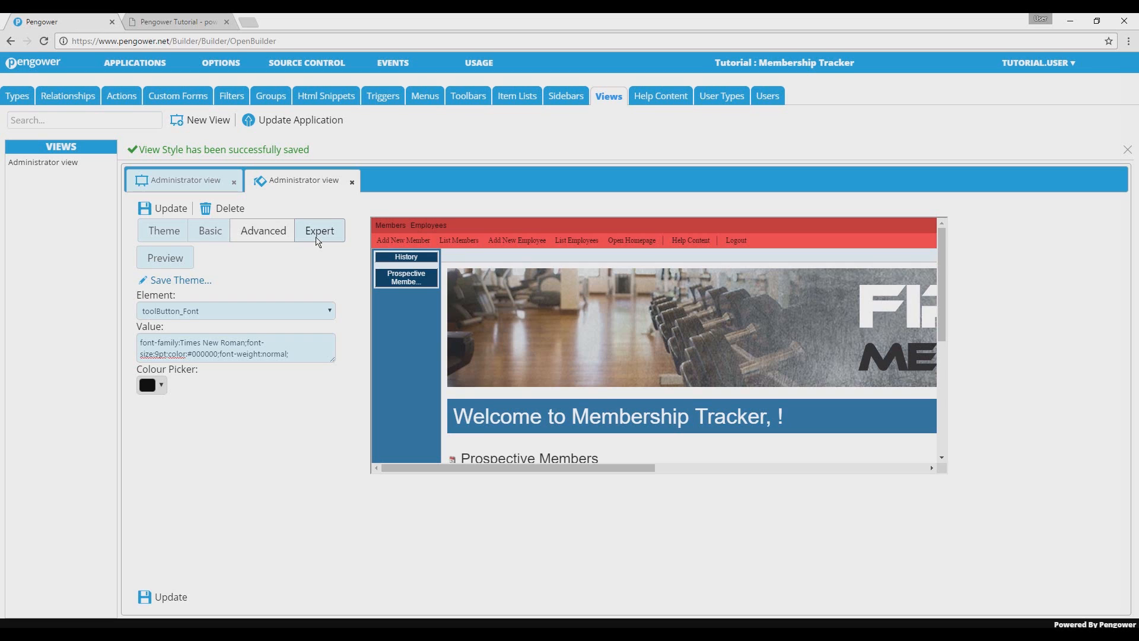
Step: Examine the view's CSS in the expert style settings and look up a dark red's hex code in the colour picker
left_click(318, 237)
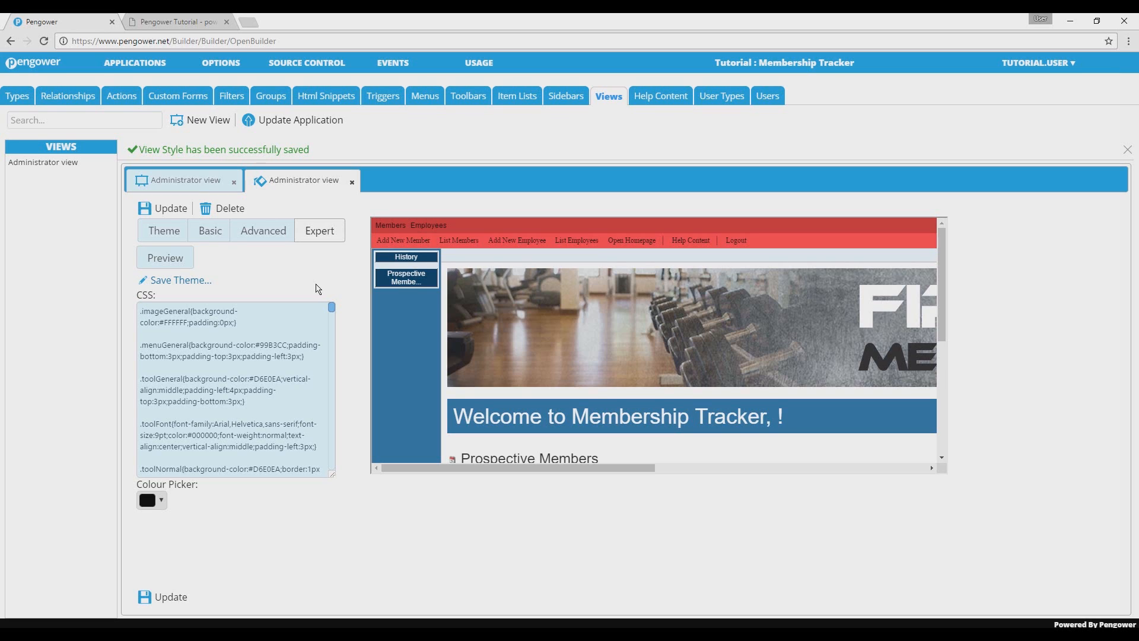
mouse_move(331, 308)
left_mouse_down()
mouse_move(331, 350)
mouse_move(329, 311)
left_mouse_up()
left_click(162, 501)
left_click(190, 408)
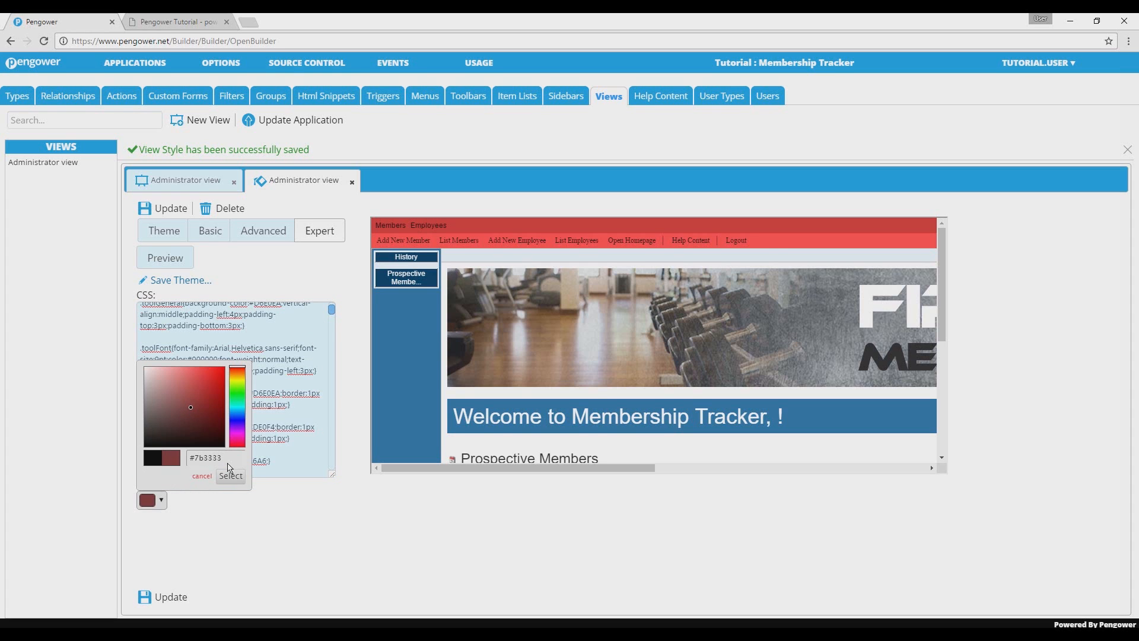
left_click_drag(226, 459, 175, 454)
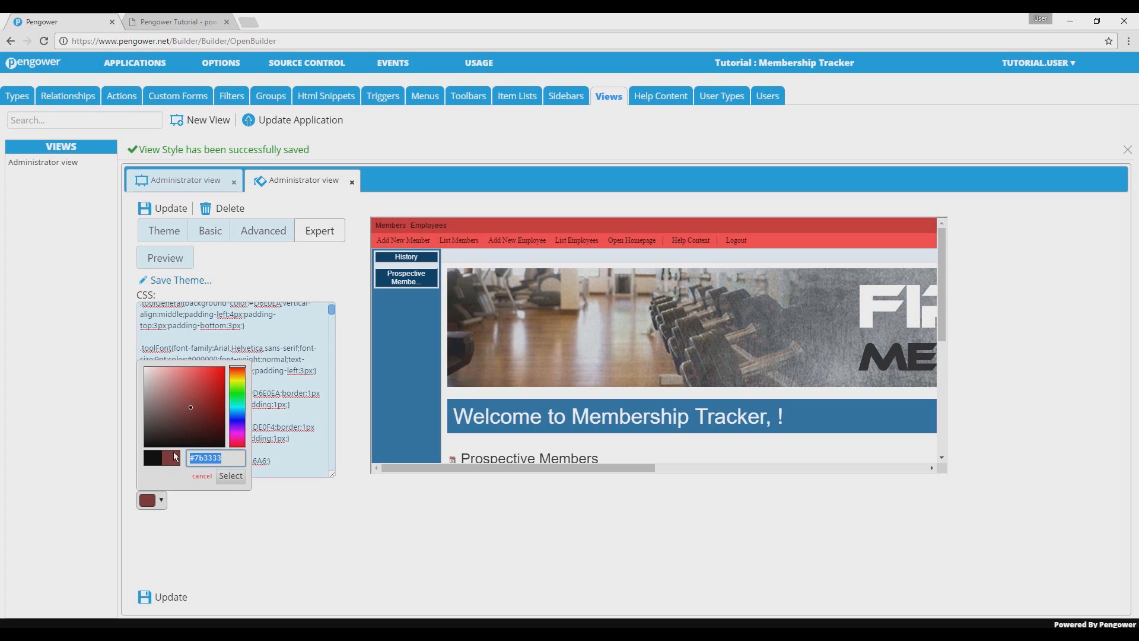
left_click(254, 537)
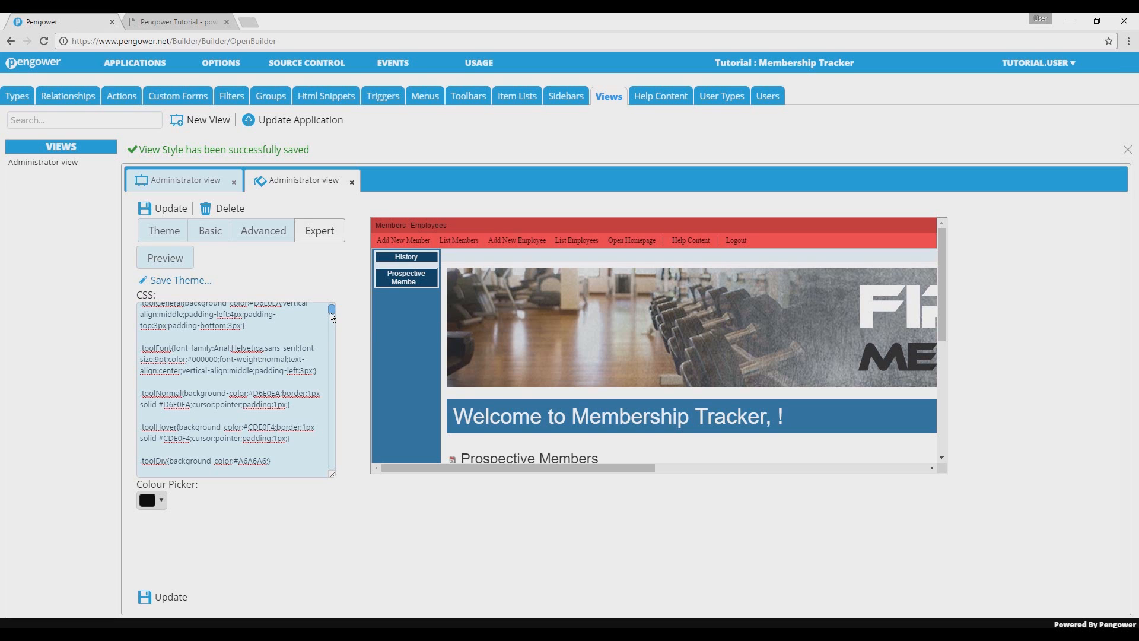
scroll(330, 313, "up", 2)
left_click_drag(330, 306, 331, 323)
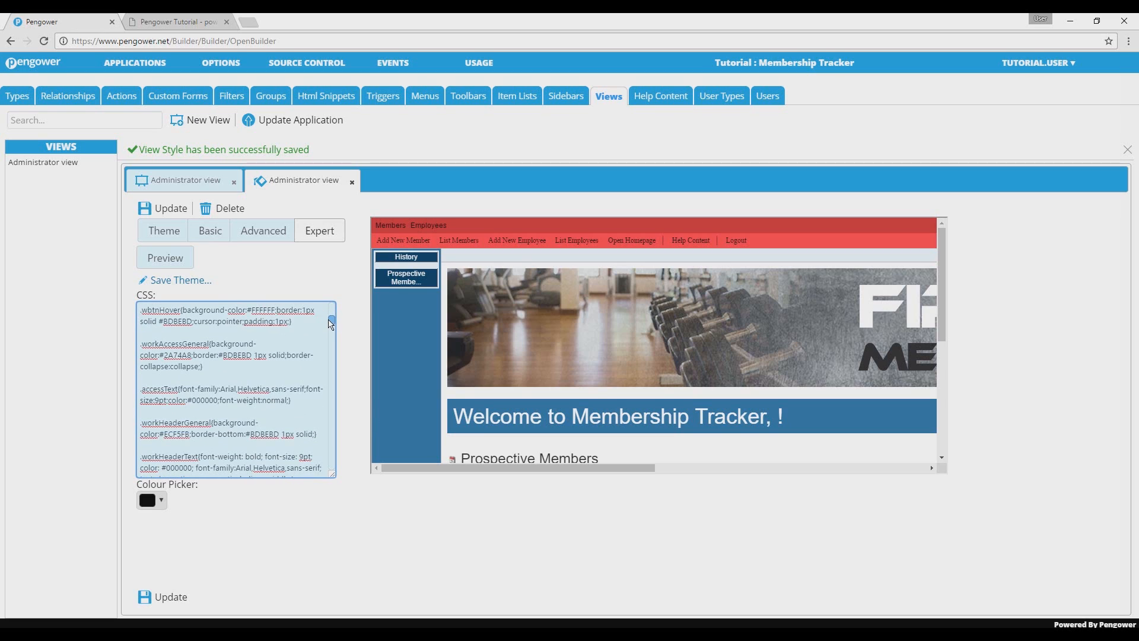
Step: Set the background-color of .workAccessGeneral to #FF5F47 in the CSS, and preview and save the view style
left_click_drag(210, 346, 153, 350)
left_click(195, 355)
left_click_drag(195, 356, 161, 356)
type("#FF5F47")
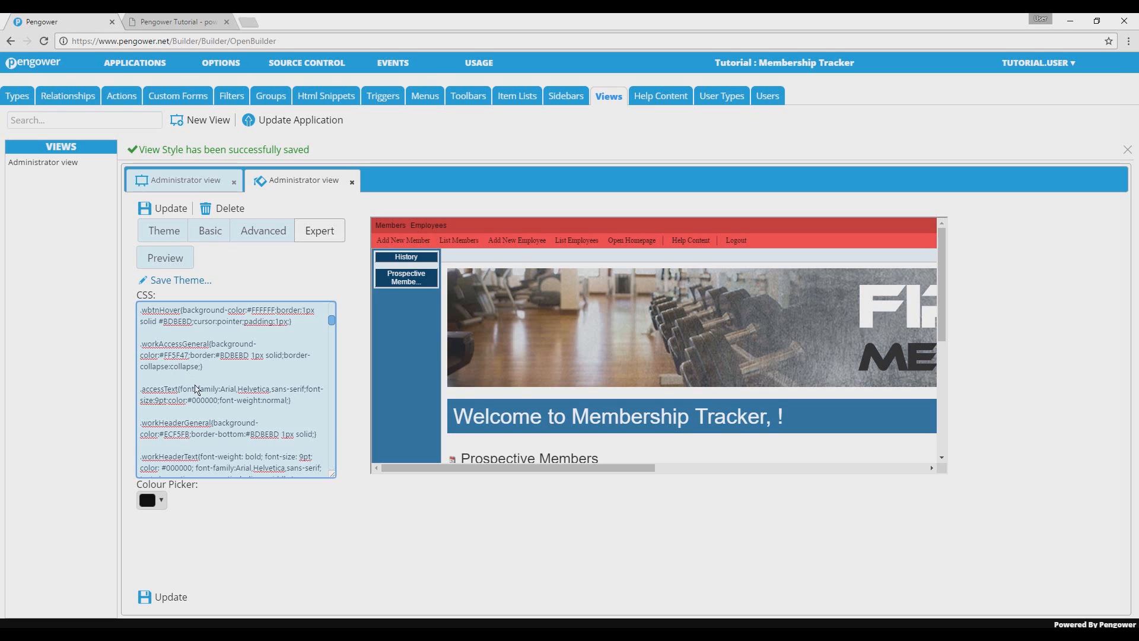
left_click(184, 267)
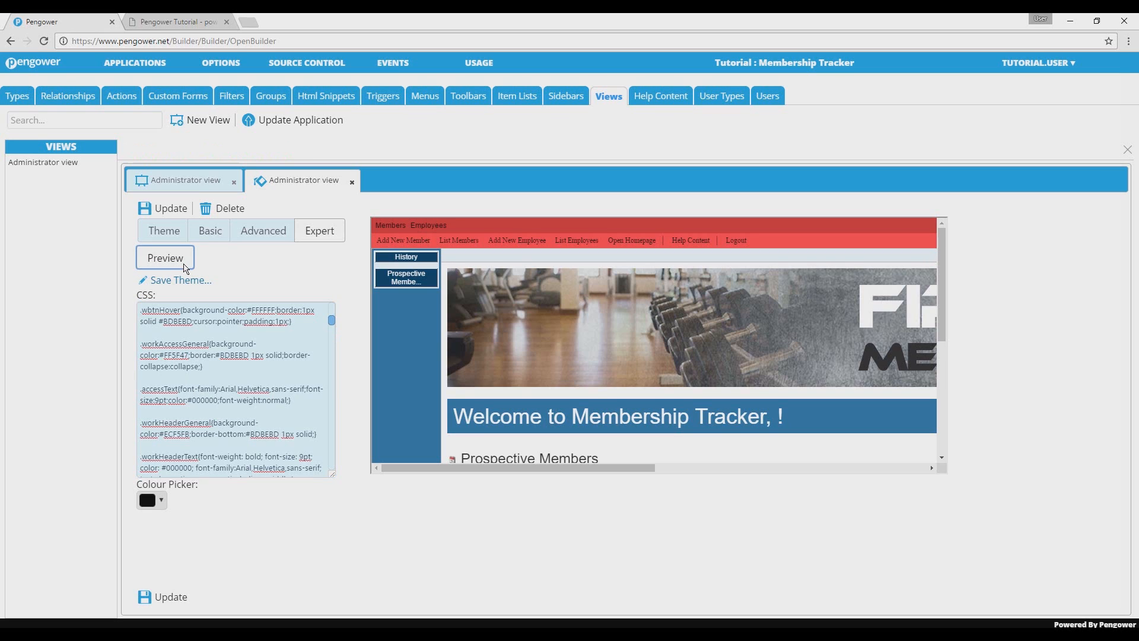
left_click(183, 604)
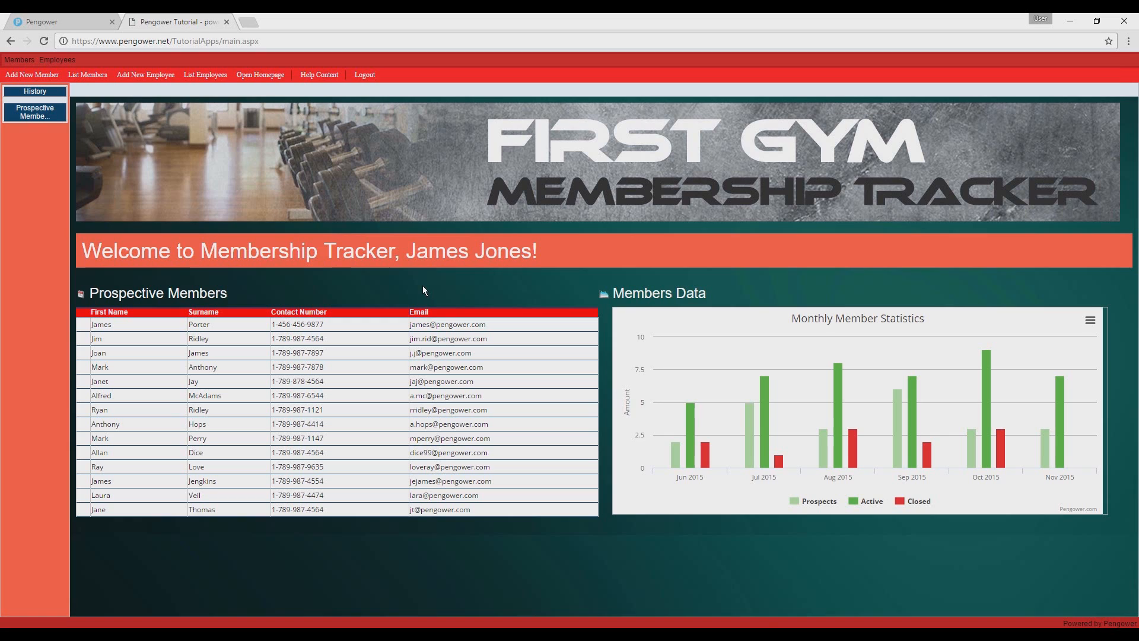
Step: Return to the builder, save the current style as a new theme titled Gym Membership Theme and update the application
mouse_move(23, 57)
left_click(79, 19)
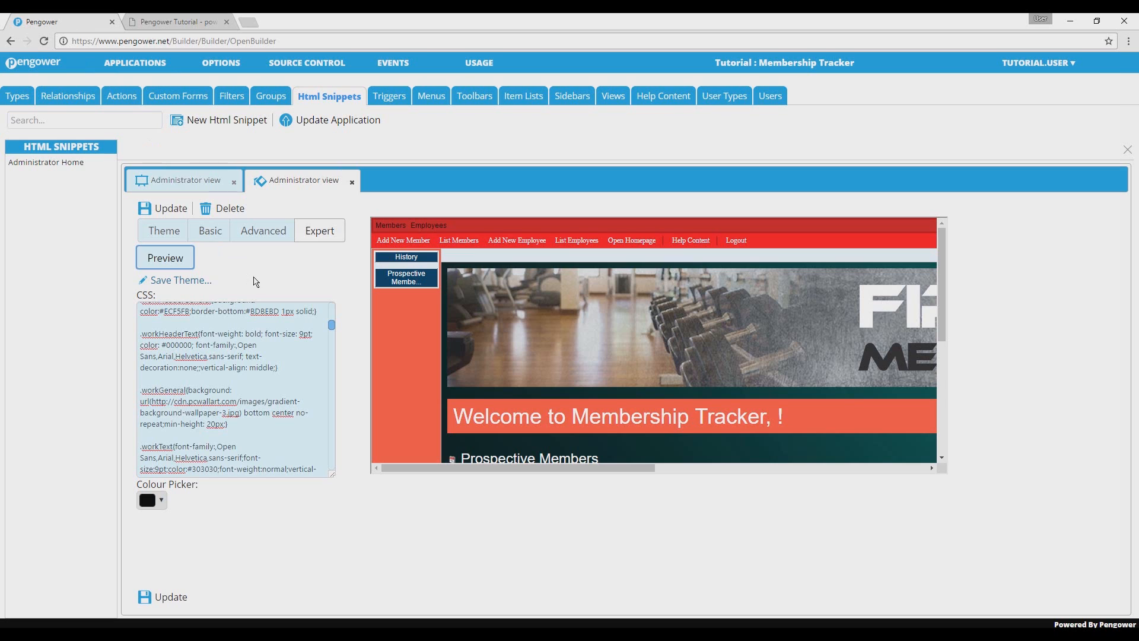
left_click(200, 285)
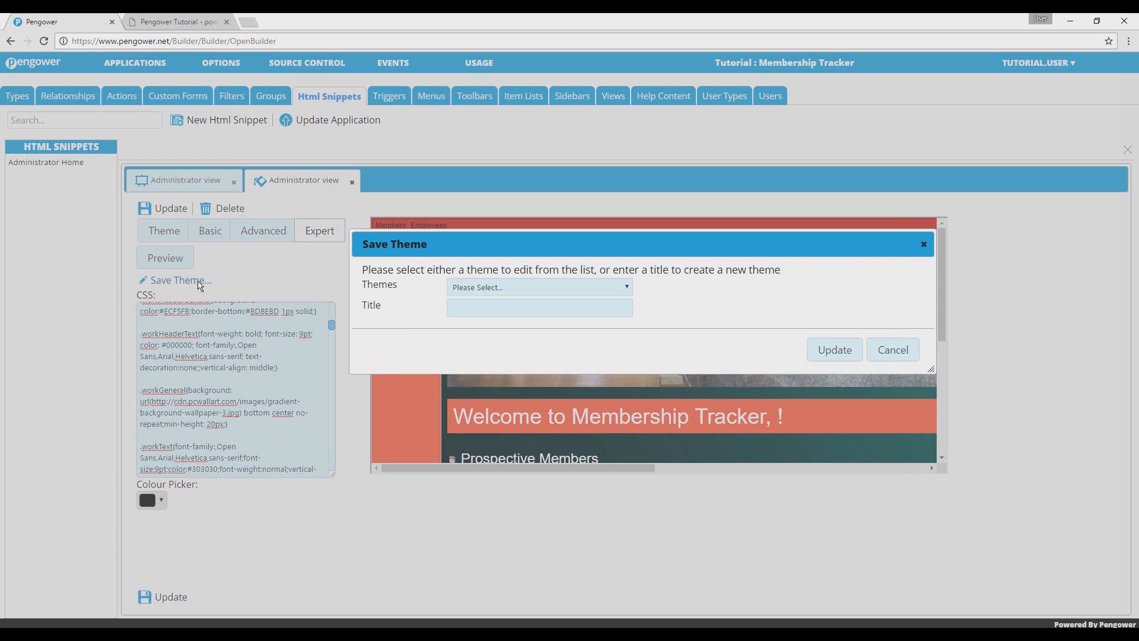
left_click(494, 315)
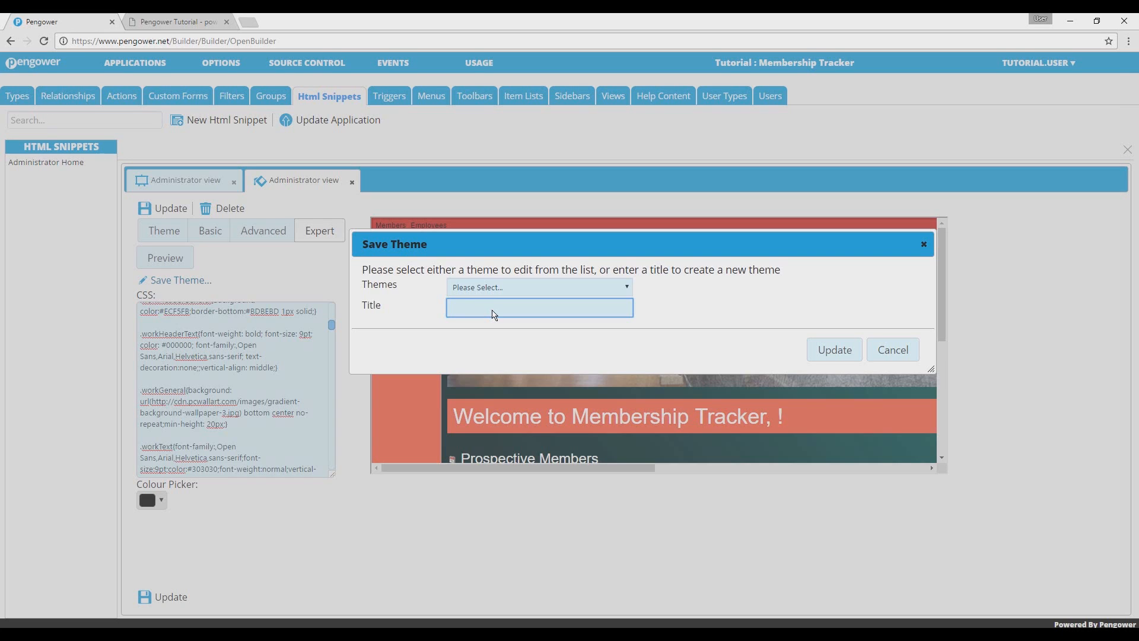
type("Gym Membs")
type("ship Theme")
left_click(836, 355)
left_click(351, 121)
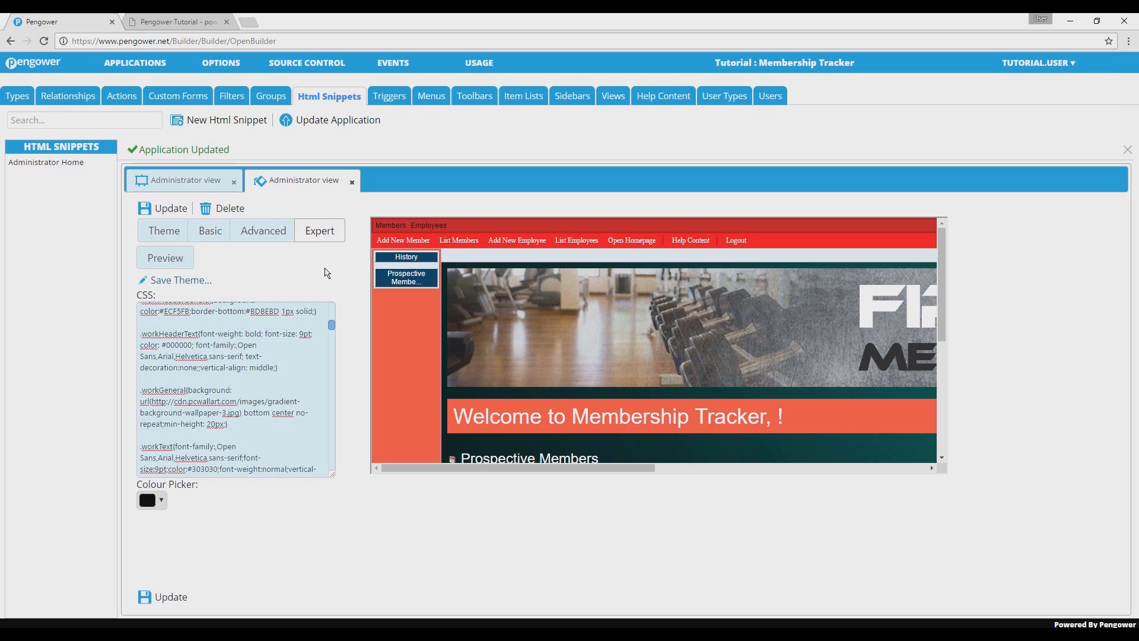
Step: Start a new view with the title Members View
left_click(613, 99)
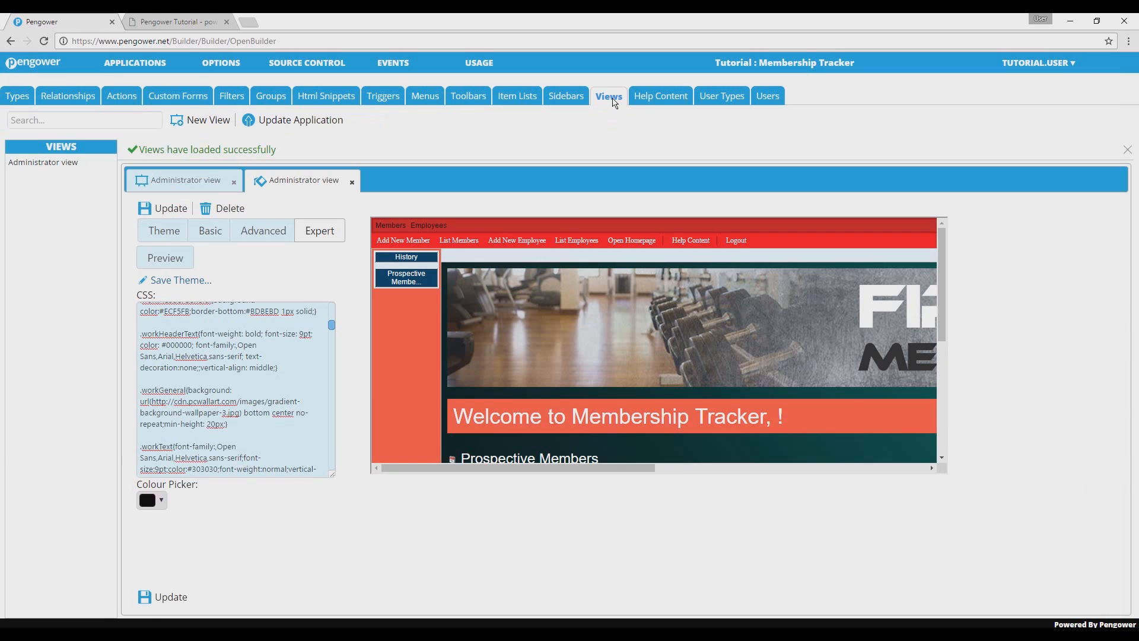
left_click(207, 121)
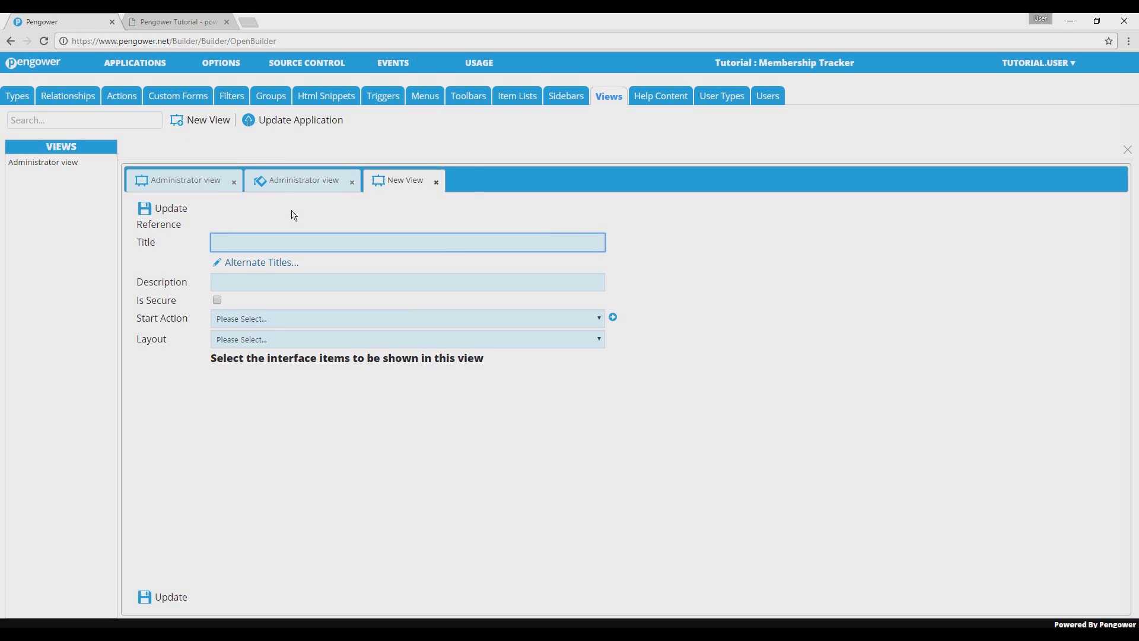
type("Members View")
left_click(294, 216)
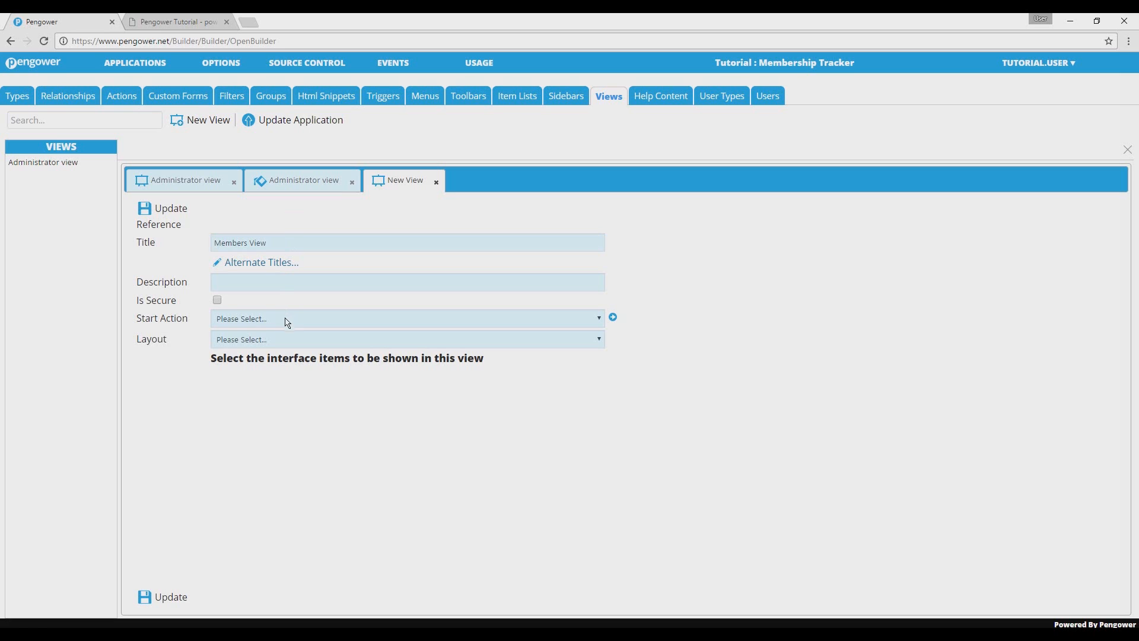
Step: Give the new view the Standard Application Layout with Administrator Menu, Administrator Tools and Administrator Sidebar, and save it
left_click(282, 336)
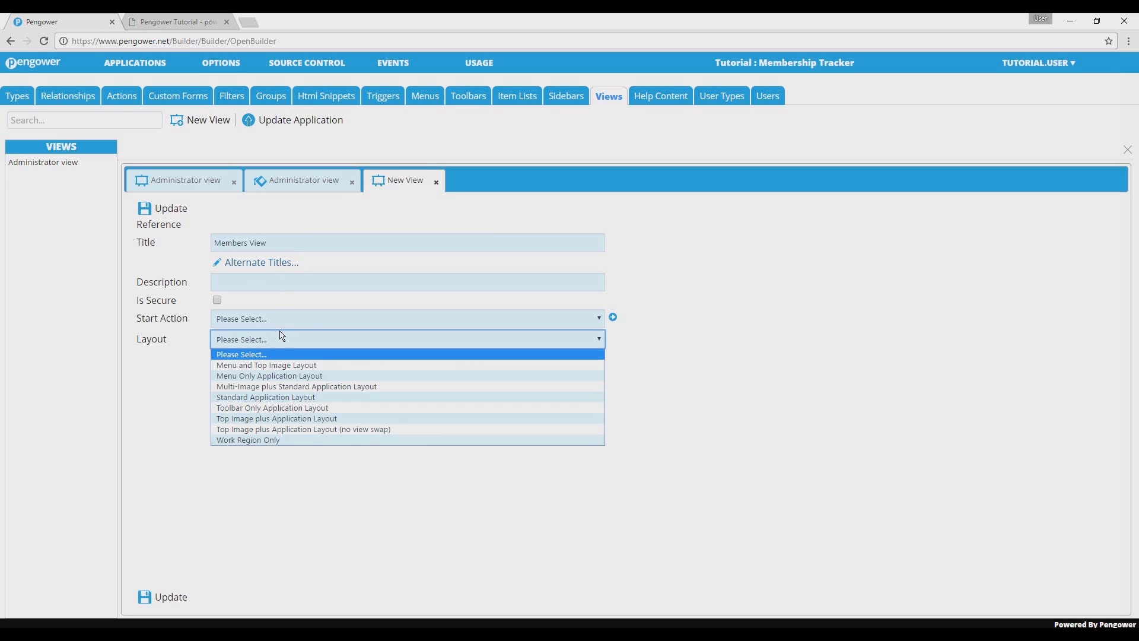
left_click(279, 397)
left_click(268, 380)
left_click(269, 401)
left_click(268, 400)
left_click(269, 422)
left_click(269, 419)
left_click(270, 444)
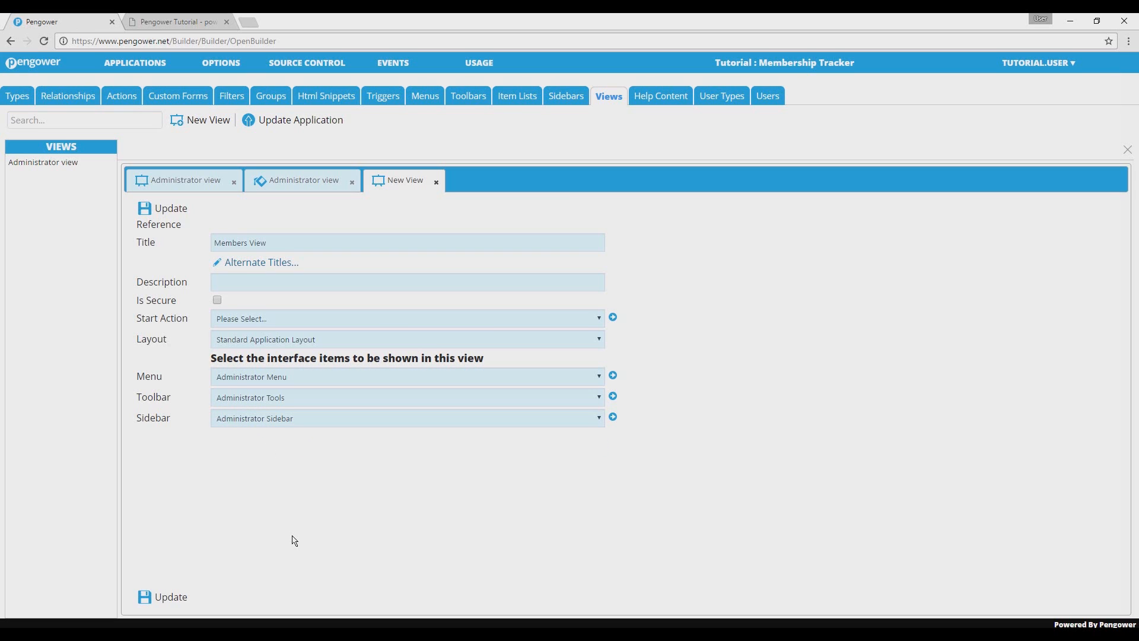
left_click(180, 606)
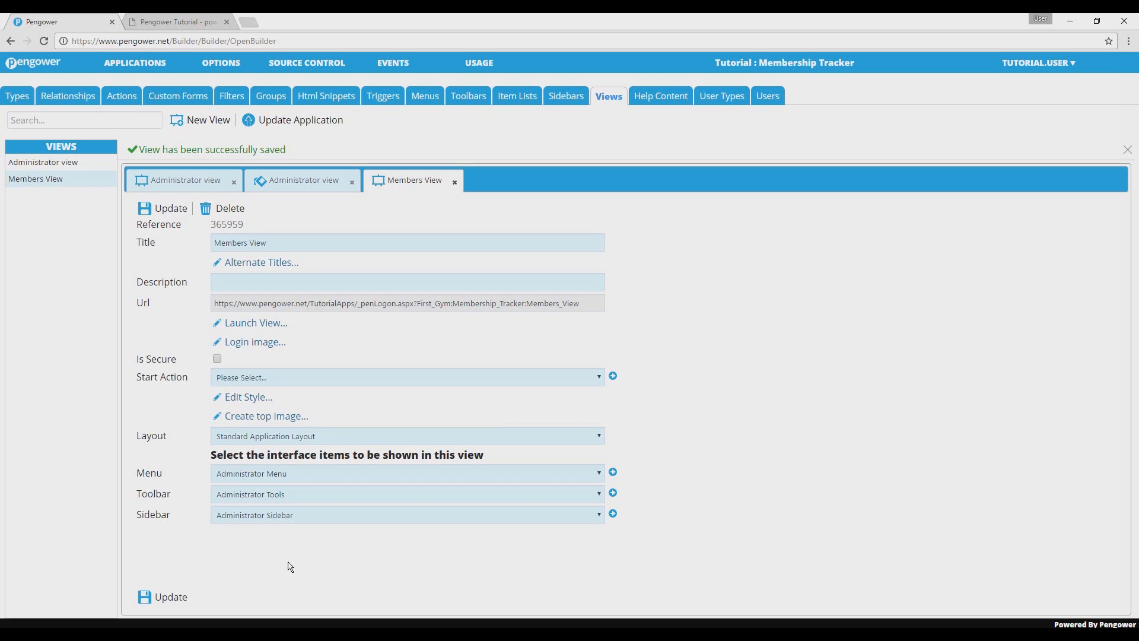
Step: Apply the Gym Membership Theme to the Members View style and save the style
left_click(249, 398)
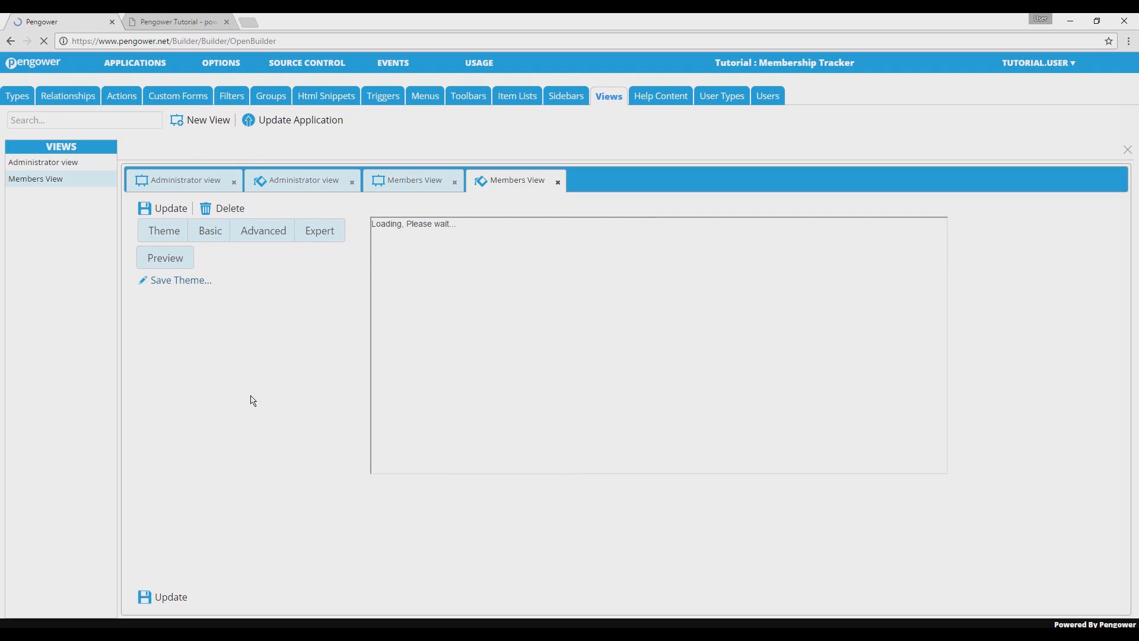
left_click(167, 232)
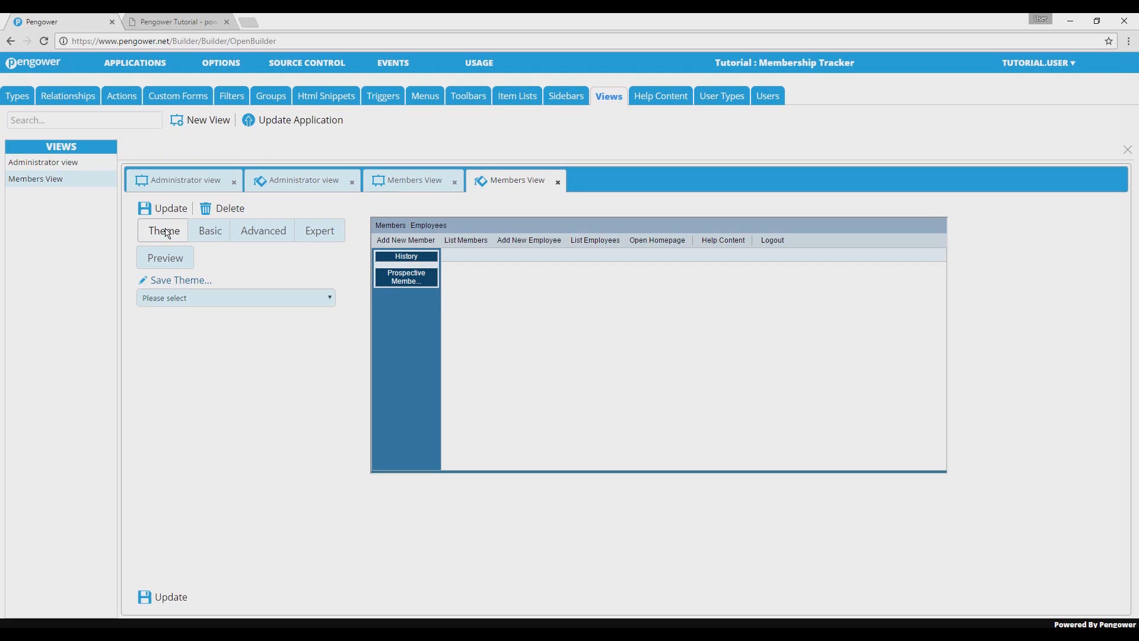
left_click(187, 297)
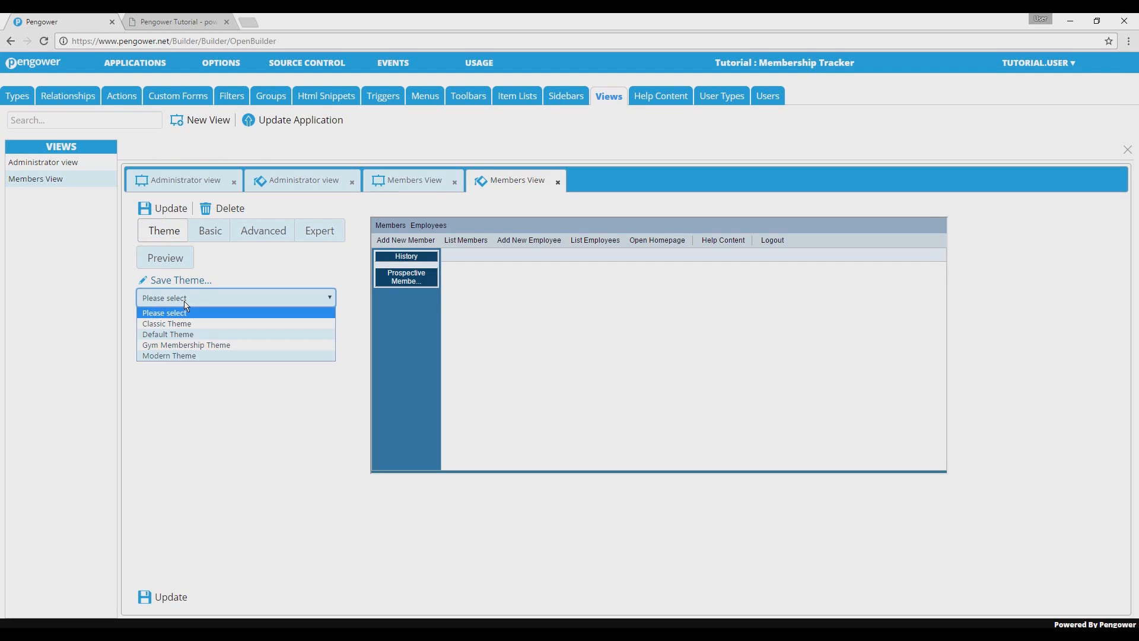
left_click(196, 345)
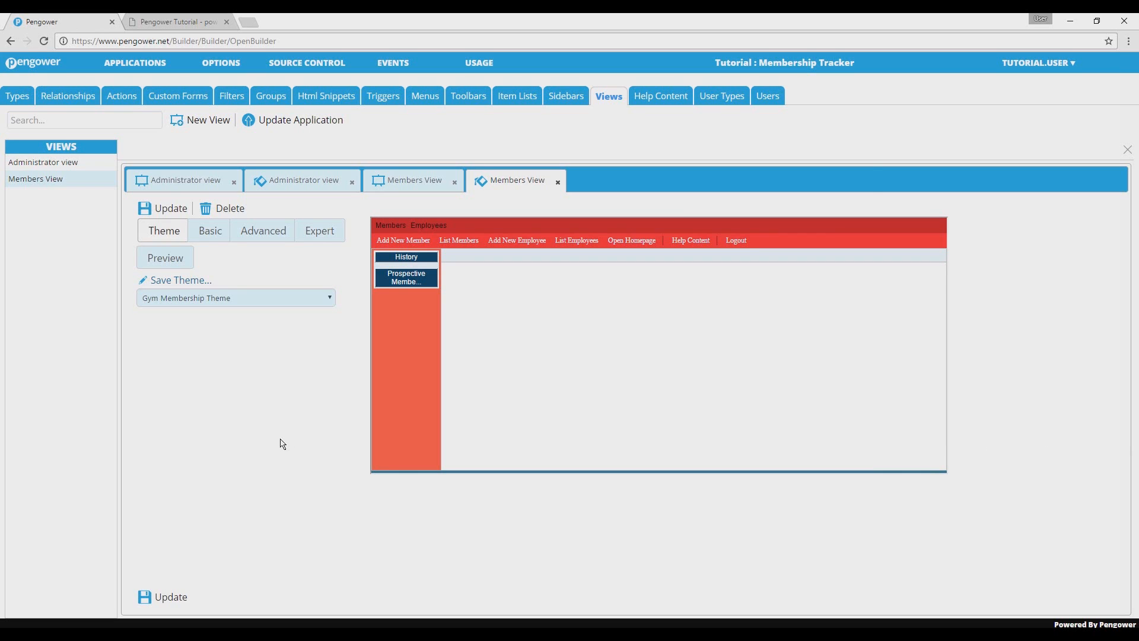
left_click(182, 598)
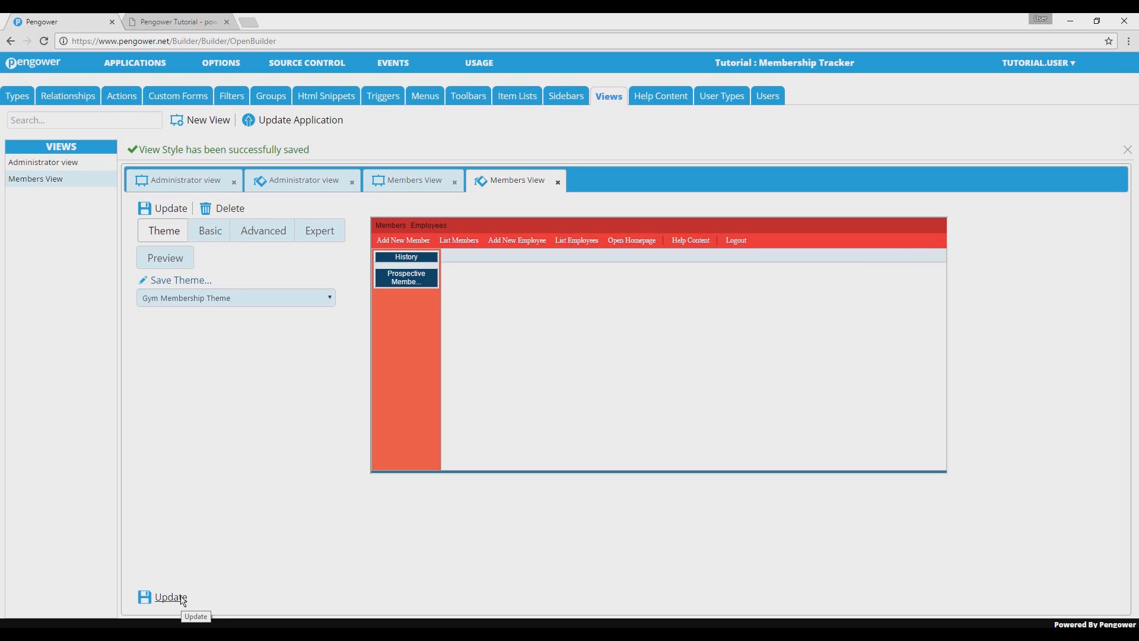
Step: Update the application and launch the Members View from its settings
left_click(339, 120)
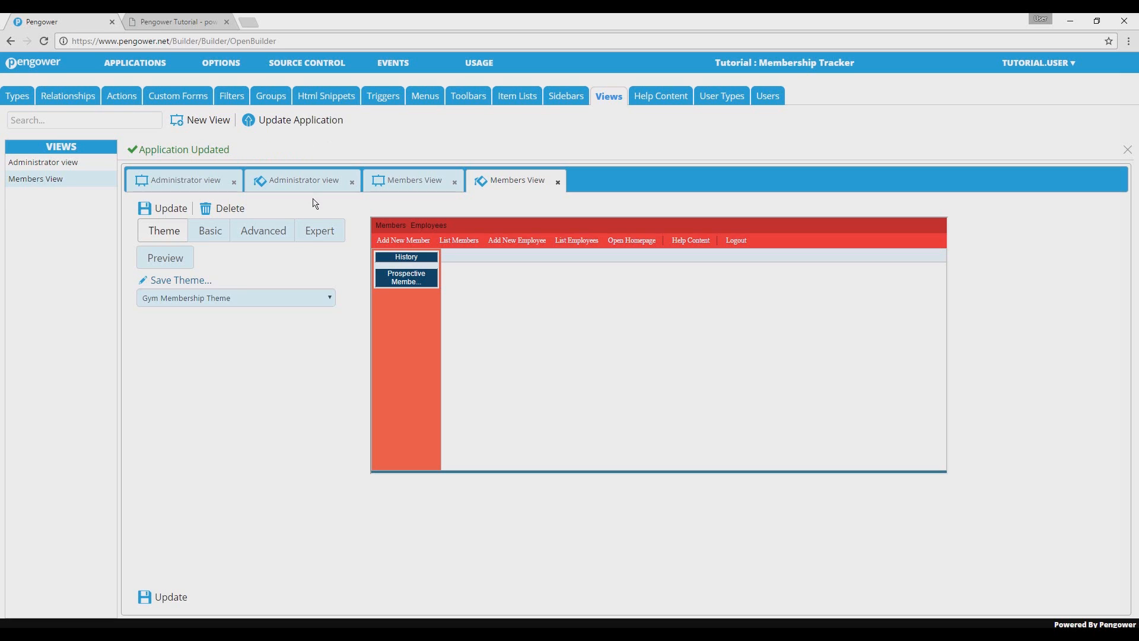
left_click(409, 183)
left_click(268, 323)
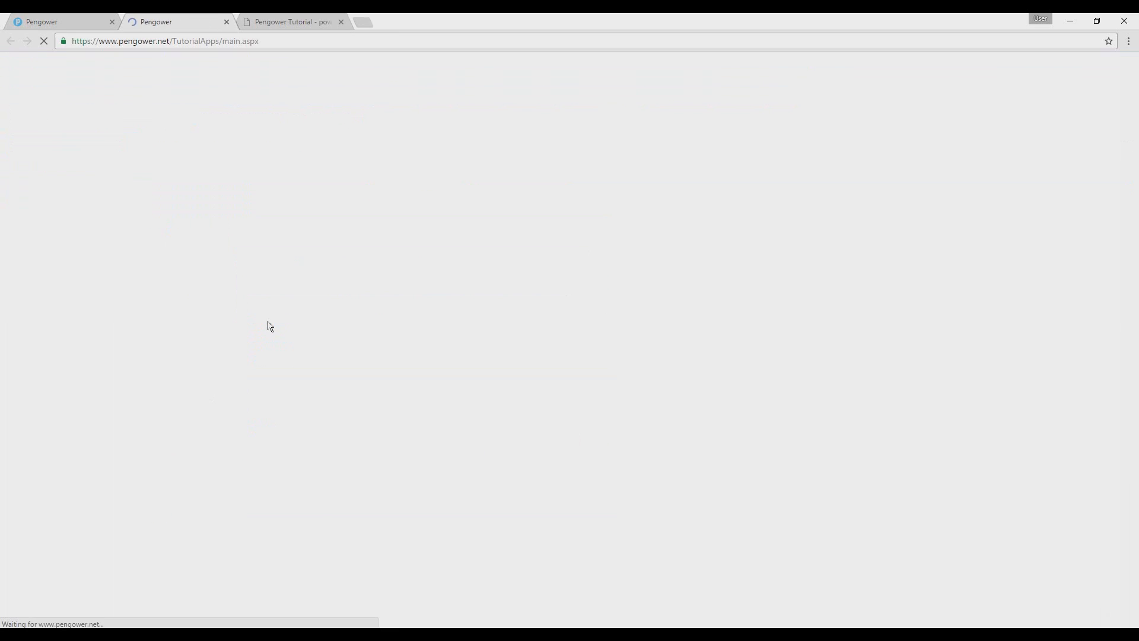